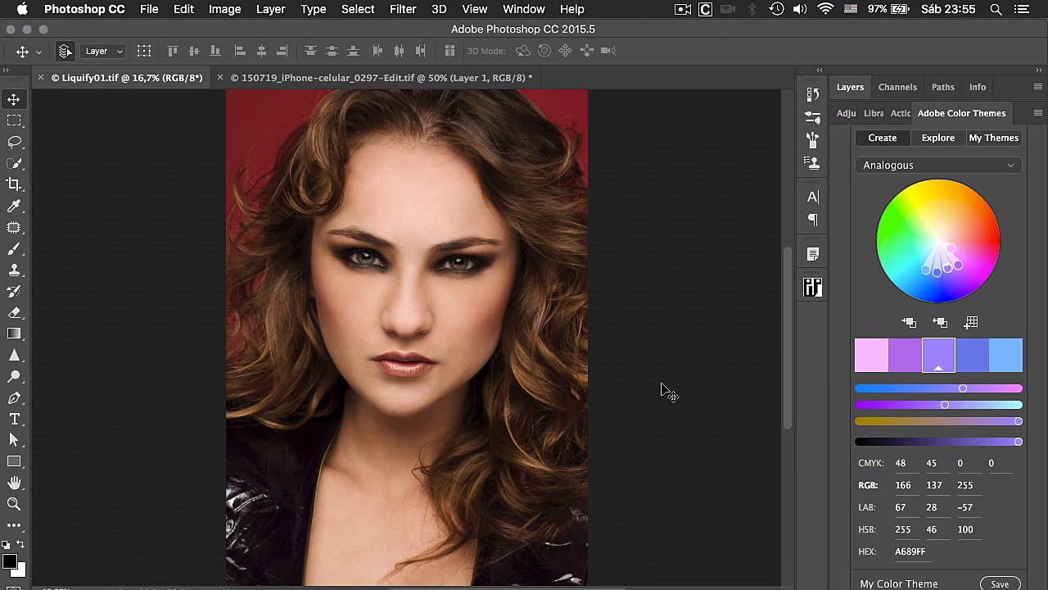
Open the portrait in the Liquify filter.
click(402, 9)
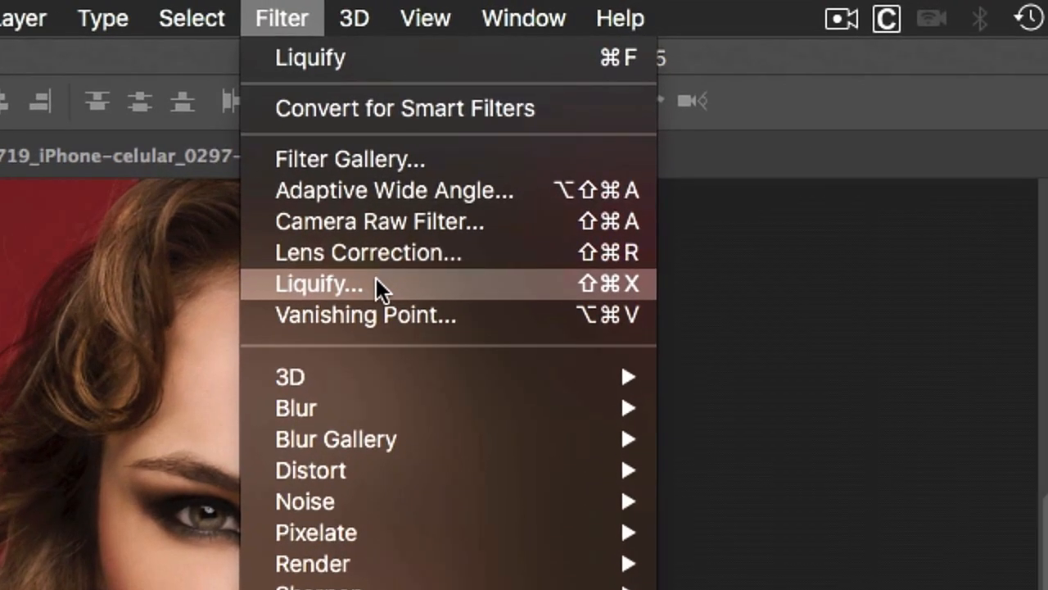
click(394, 251)
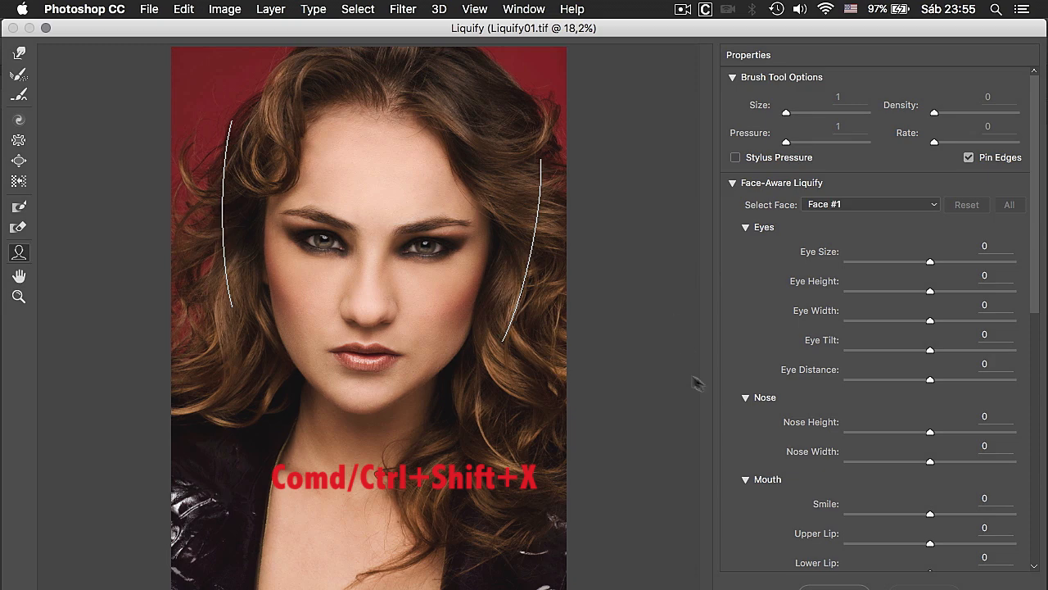
click(851, 579)
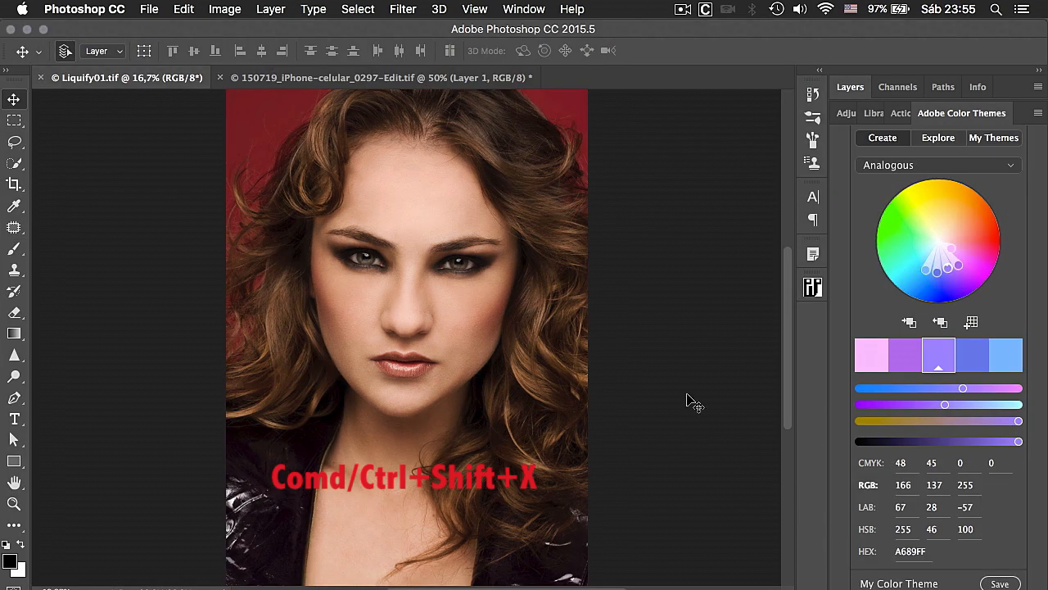
key(super+shift+x)
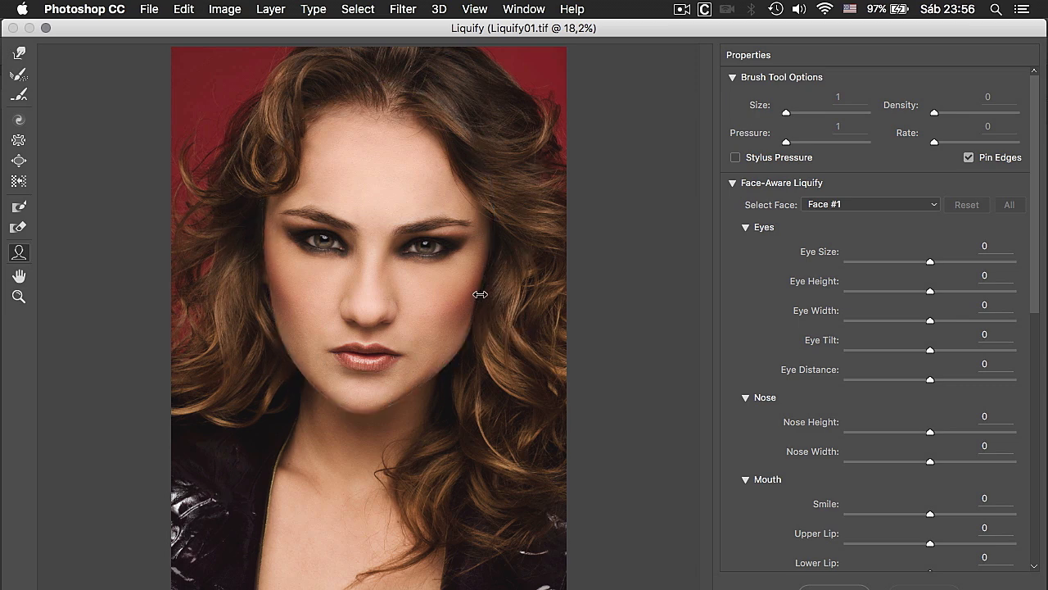
Reshape the face directly on the image with the Face tool: face width -24, forehead -100, jawline 52, nose height 89, smile 30, mouth width 33.
mouse_move(486, 293)
mouse_down()
mouse_move(503, 296)
mouse_move(457, 291)
mouse_move(477, 293)
mouse_up()
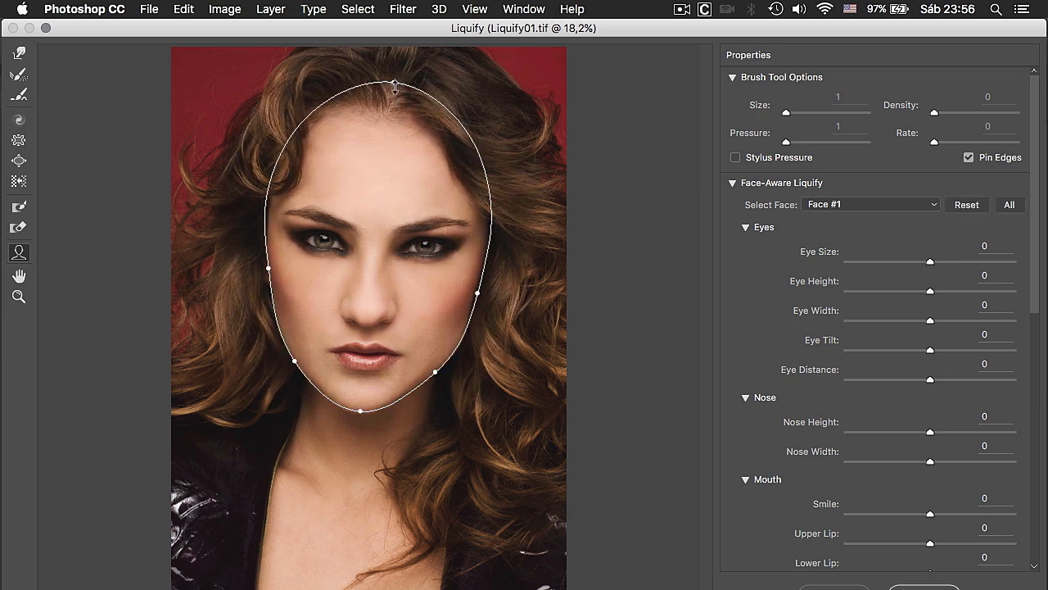
mouse_move(394, 87)
mouse_down()
mouse_move(392, 114)
mouse_move(396, 67)
mouse_move(387, 123)
mouse_move(391, 105)
mouse_up()
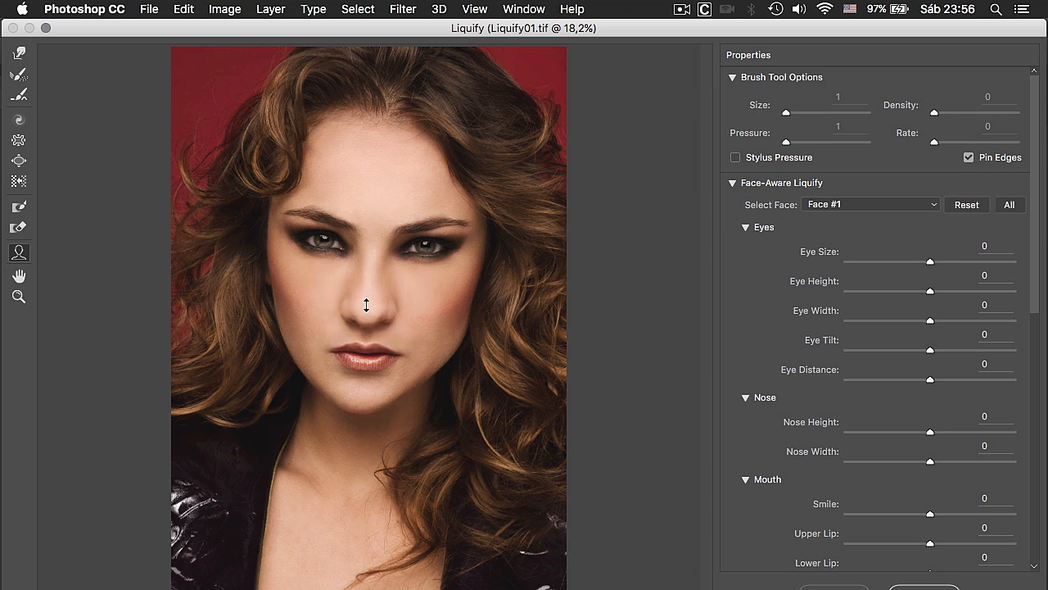
drag(365, 307, 365, 298)
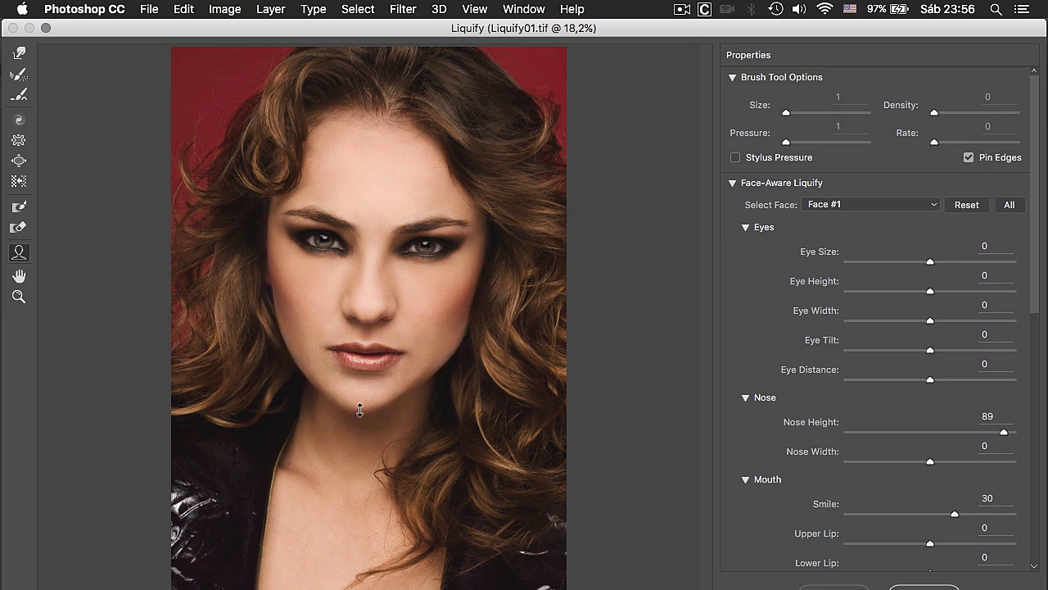
mouse_move(439, 374)
mouse_down()
mouse_move(447, 380)
mouse_move(440, 373)
mouse_up()
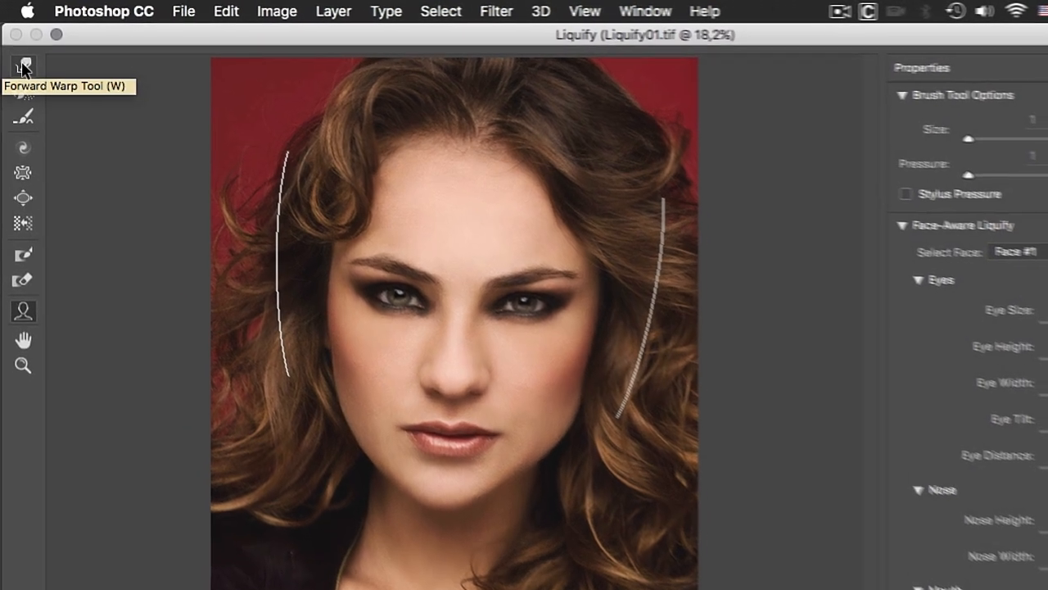
Try to pinch the nose with the Pucker tool at brush size 400, density 50 and rate 80.
click(19, 53)
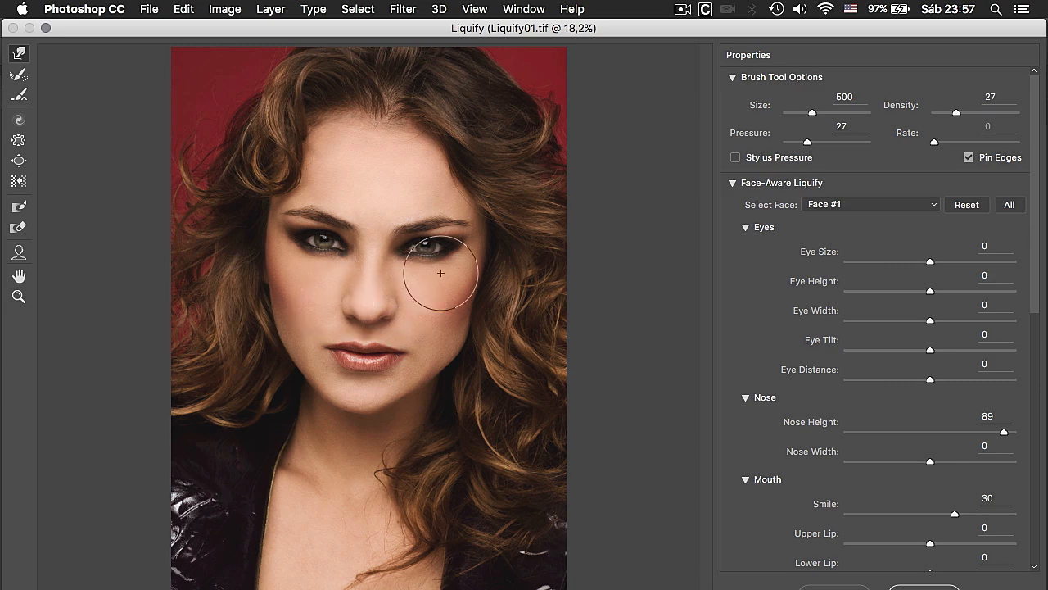
click(21, 141)
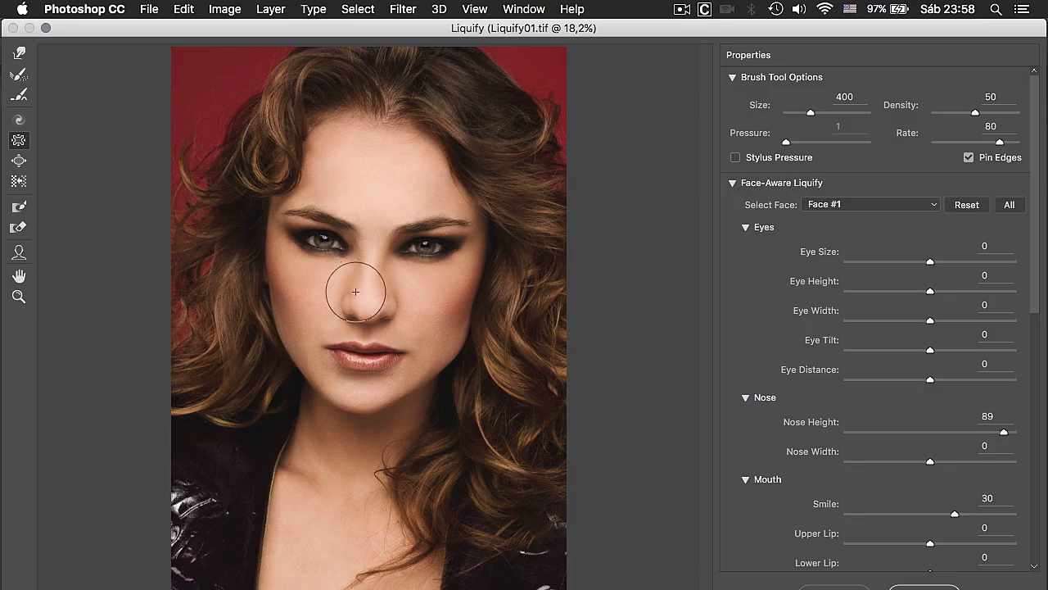
click(358, 256)
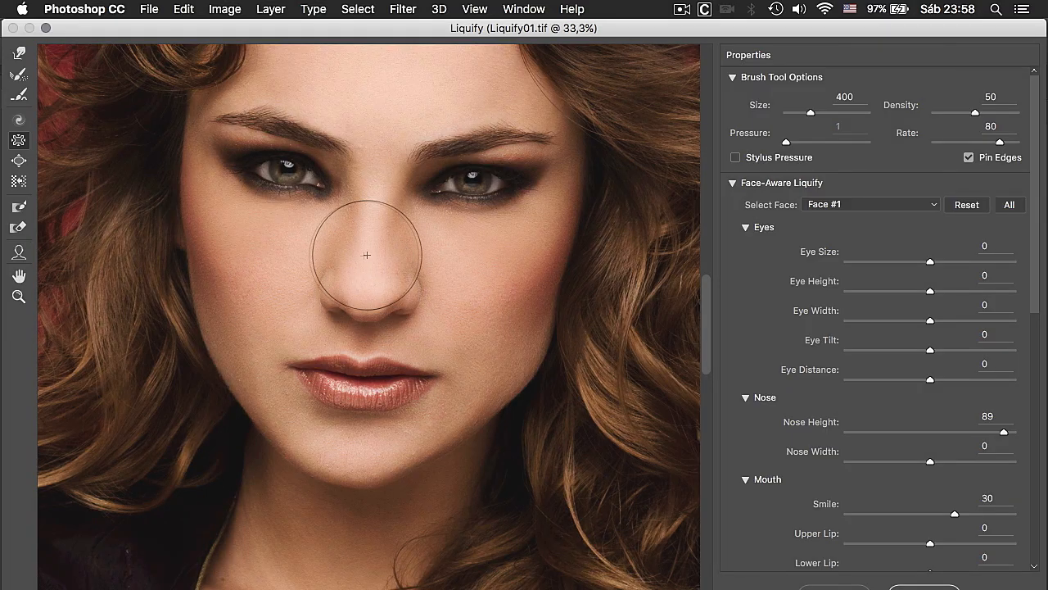
mouse_move(368, 287)
mouse_down()
mouse_move(383, 251)
mouse_move(369, 247)
mouse_up()
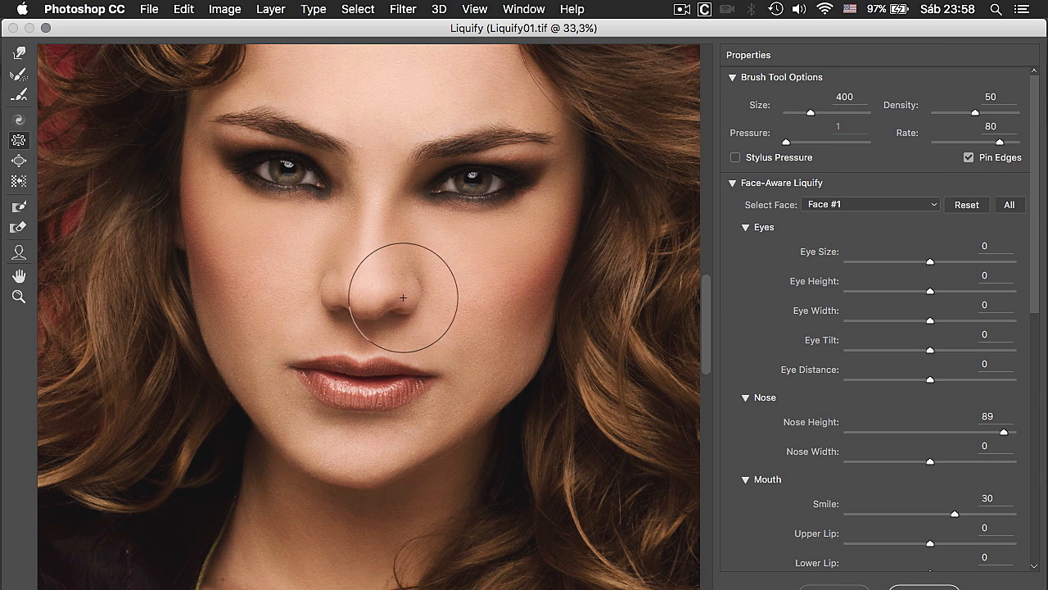
click(18, 52)
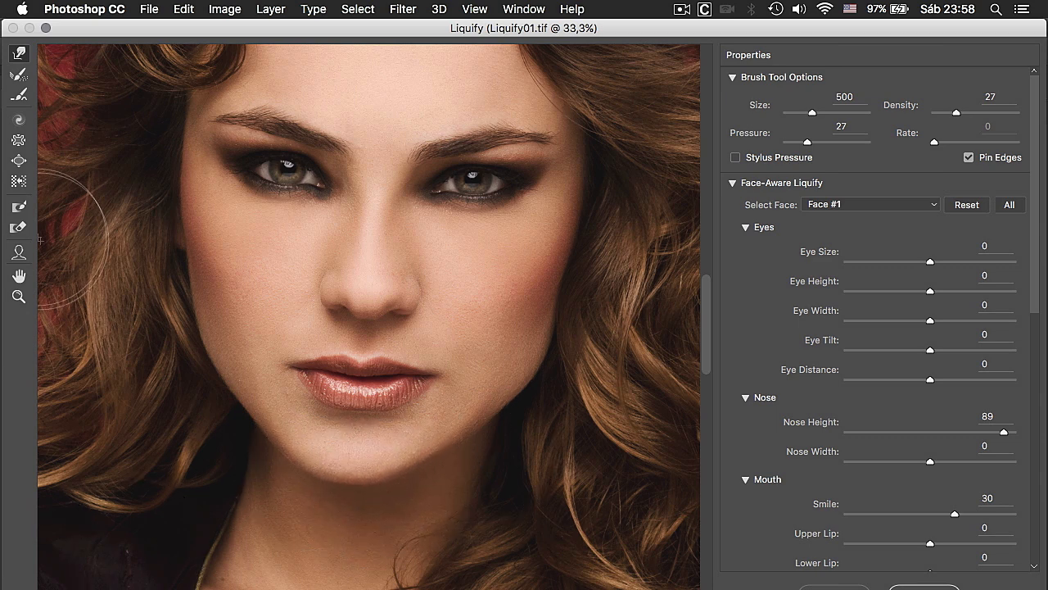
Adjust the eyes on the image with the Face tool to an eye height of 12 and eye width of 80.
click(18, 253)
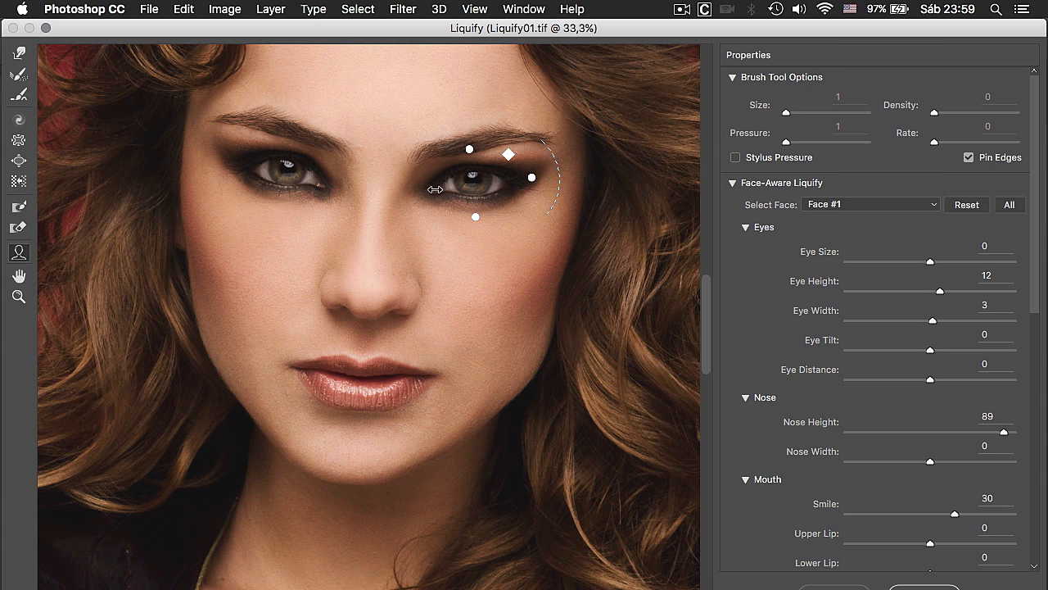
drag(384, 190, 419, 187)
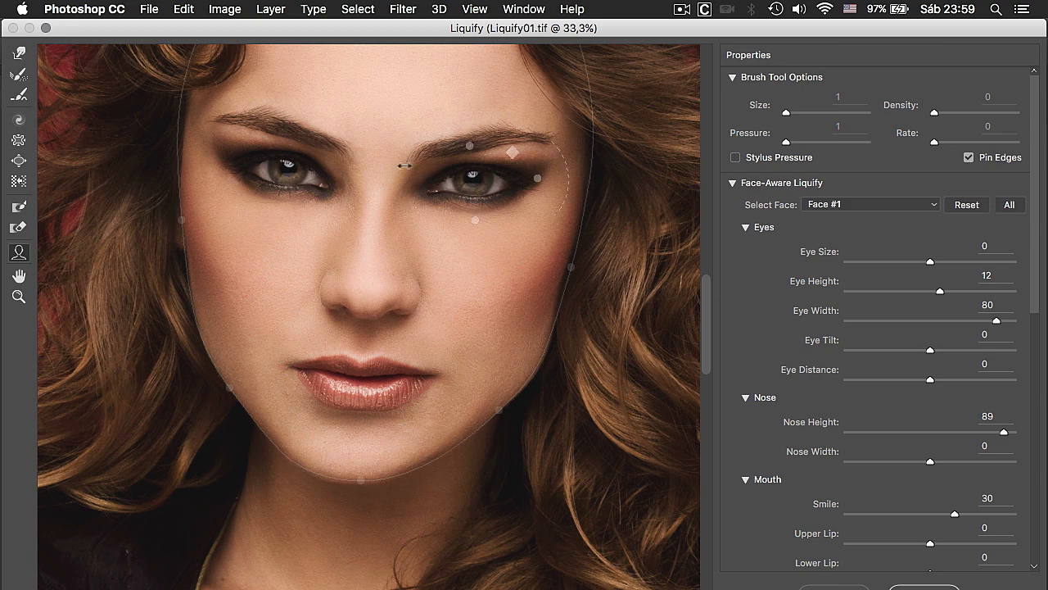
mouse_move(1035, 194)
mouse_down()
mouse_move(1038, 235)
mouse_move(1035, 192)
mouse_up()
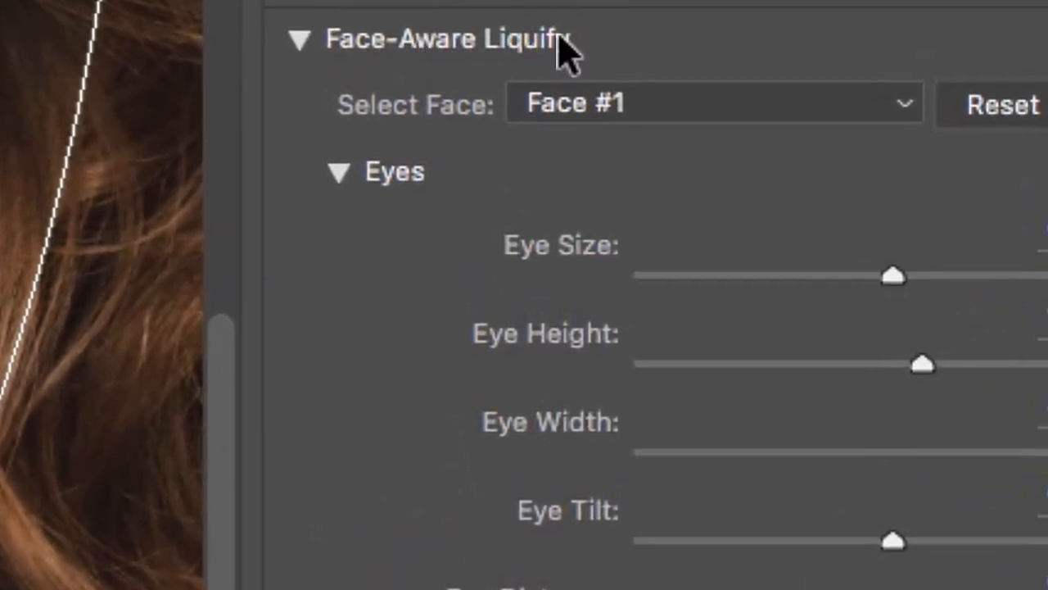
Collapse the Eyes, Nose, Mouth and Face Shape groups of the Face-Aware Liquify settings.
click(339, 174)
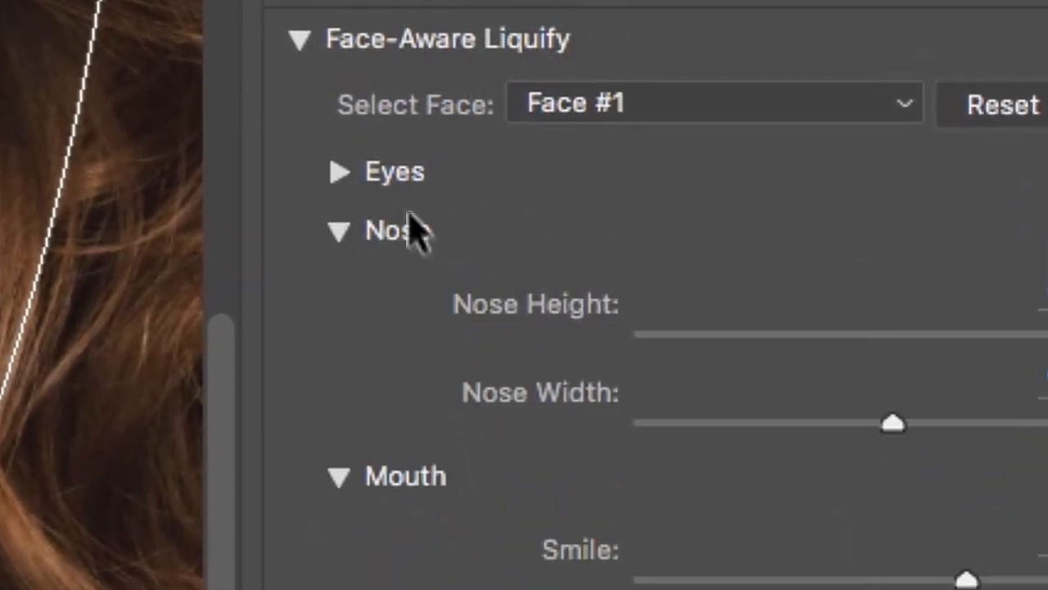
click(339, 231)
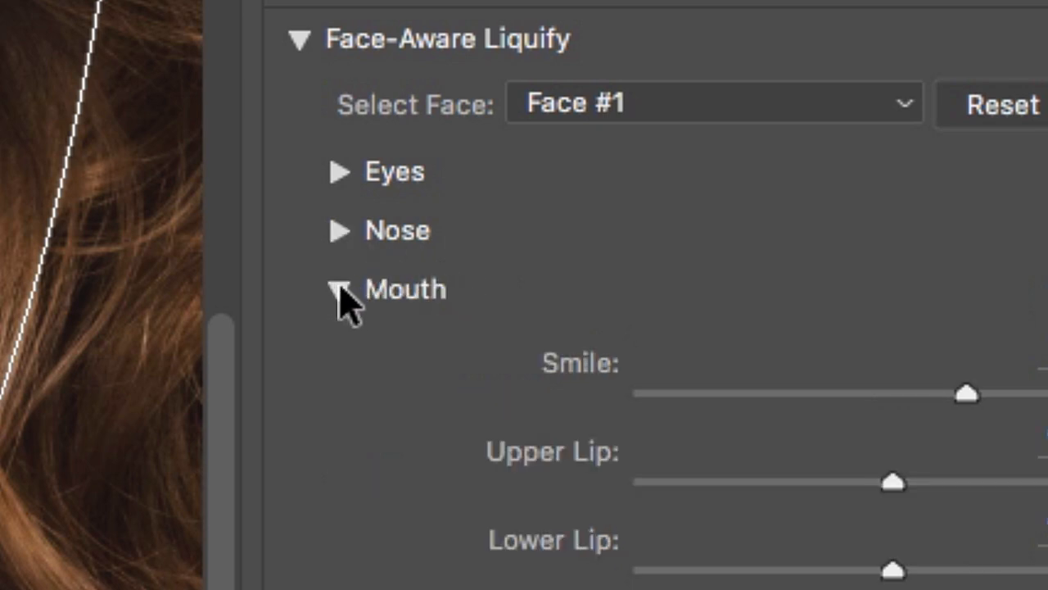
click(339, 290)
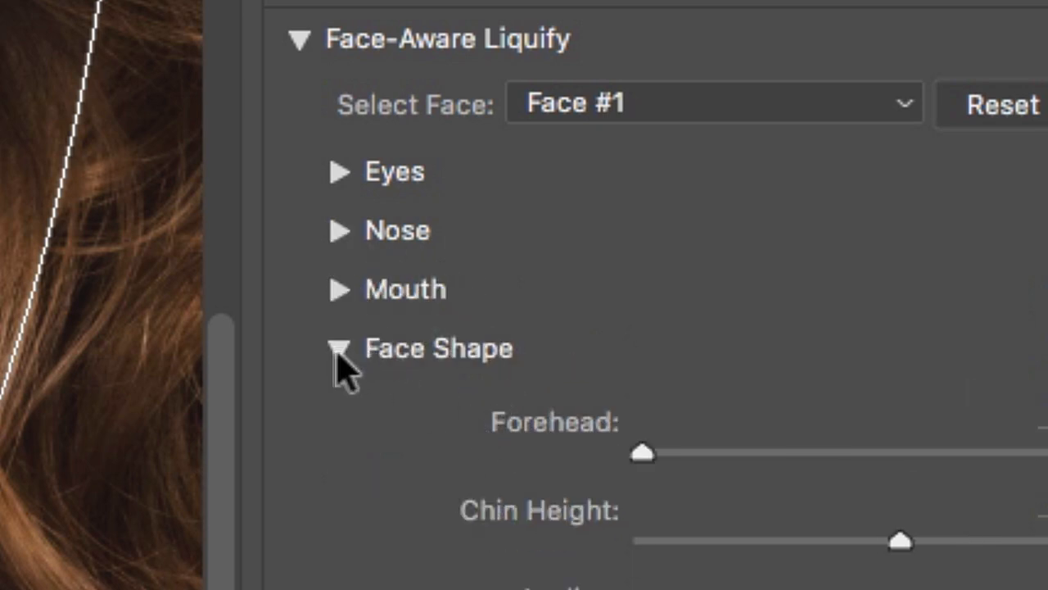
click(339, 349)
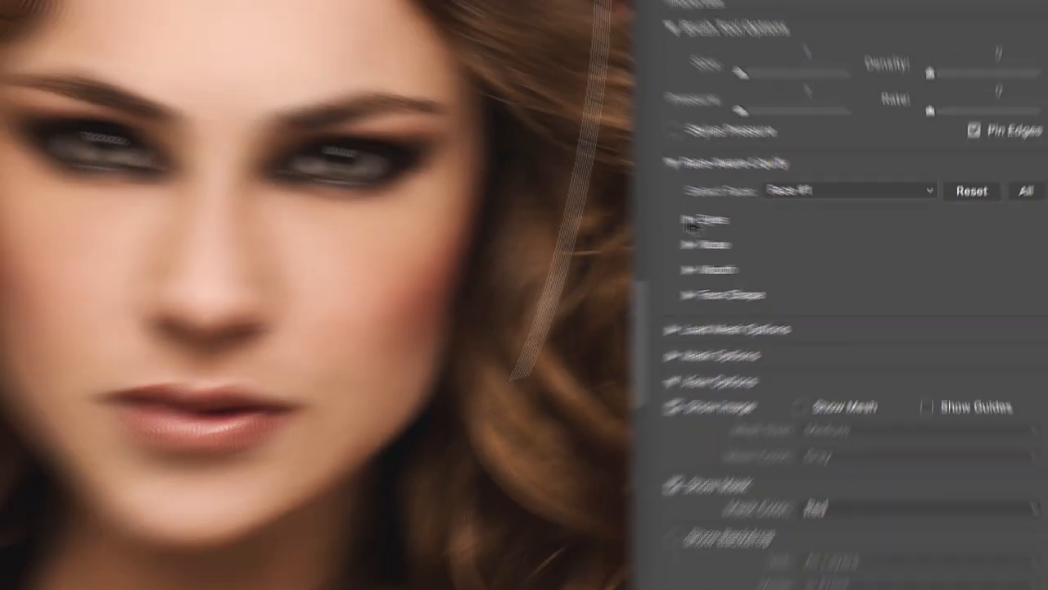
Set the eye size to -24, eye height to -18, eye width to 7, and both eye tilt and eye distance to 15.
click(341, 171)
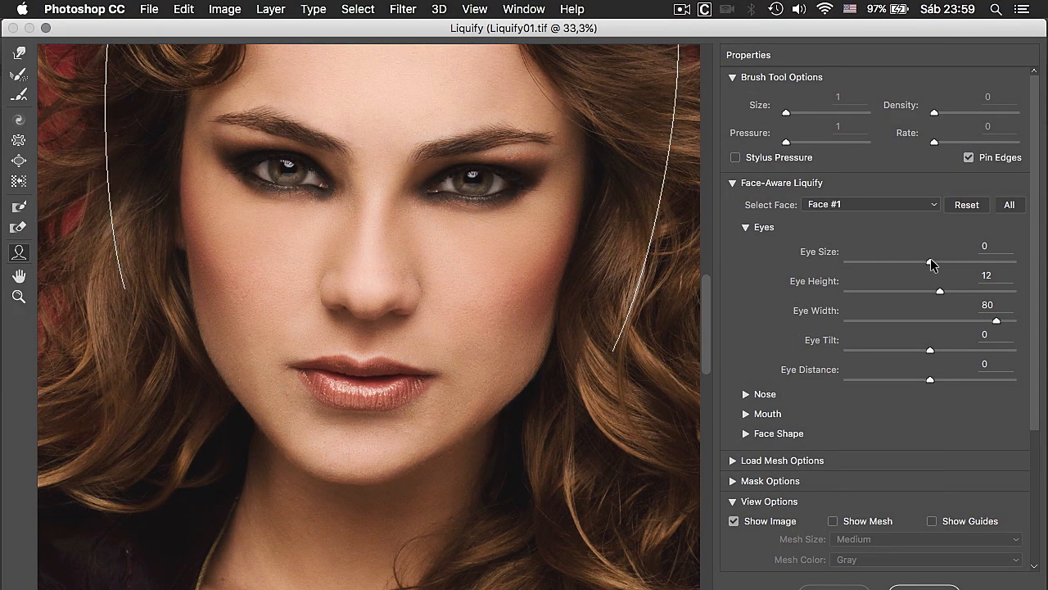
drag(891, 268, 929, 291)
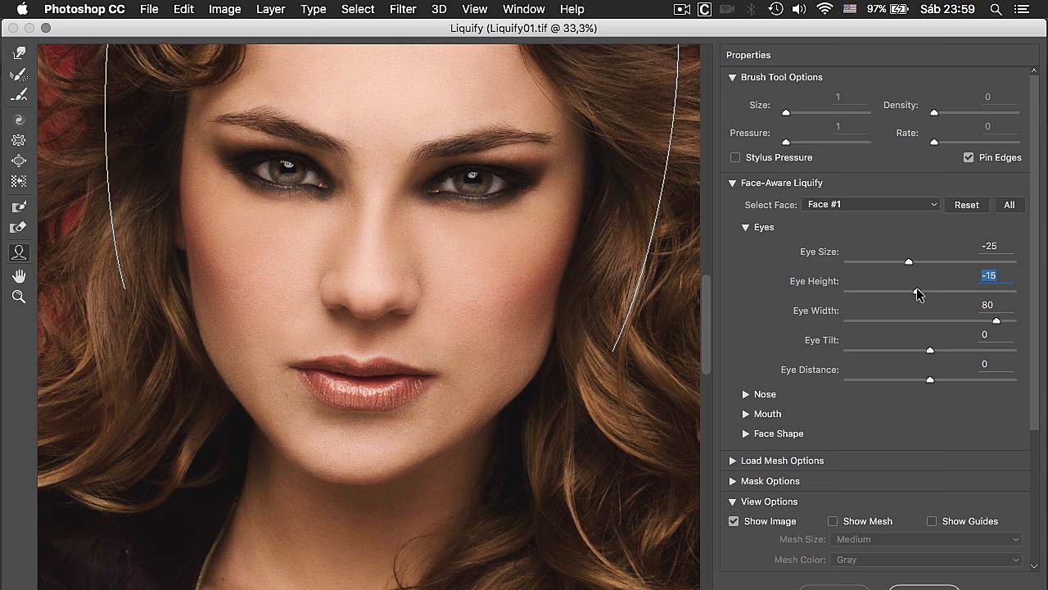
drag(996, 319, 931, 322)
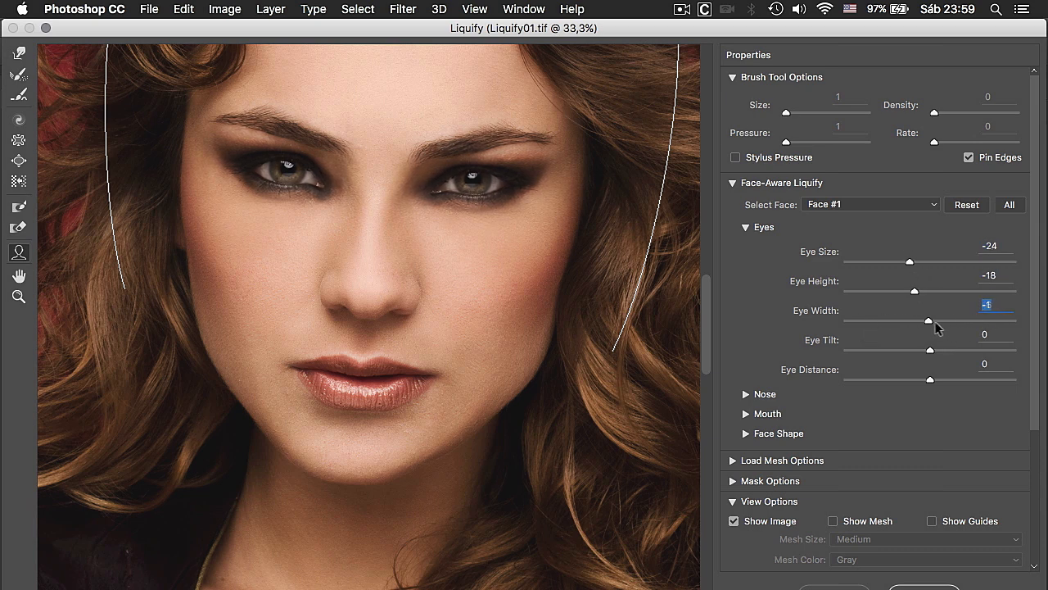
drag(1043, 316, 956, 321)
drag(917, 352, 943, 384)
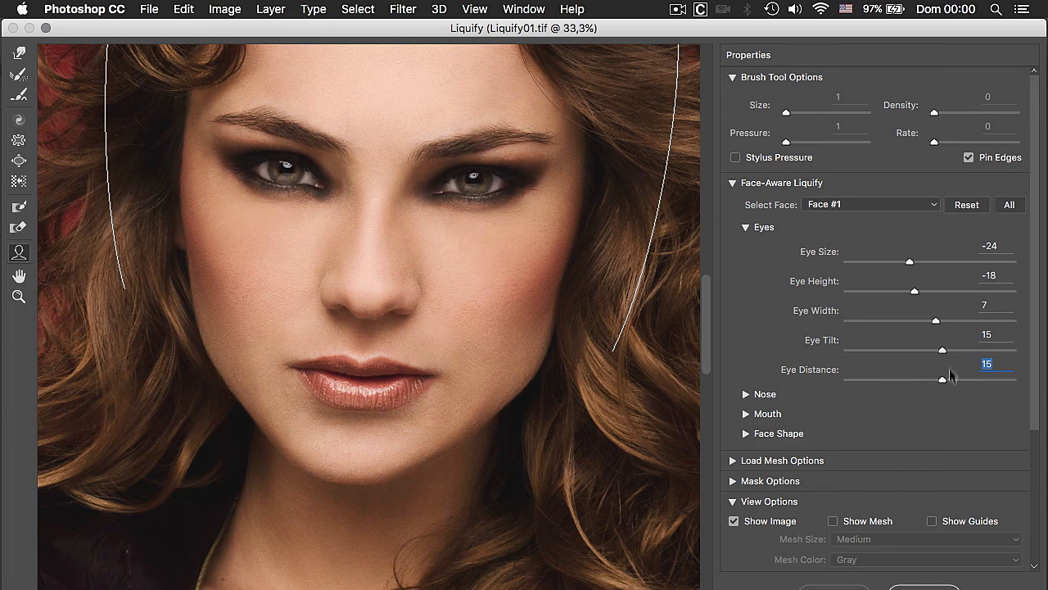
click(758, 227)
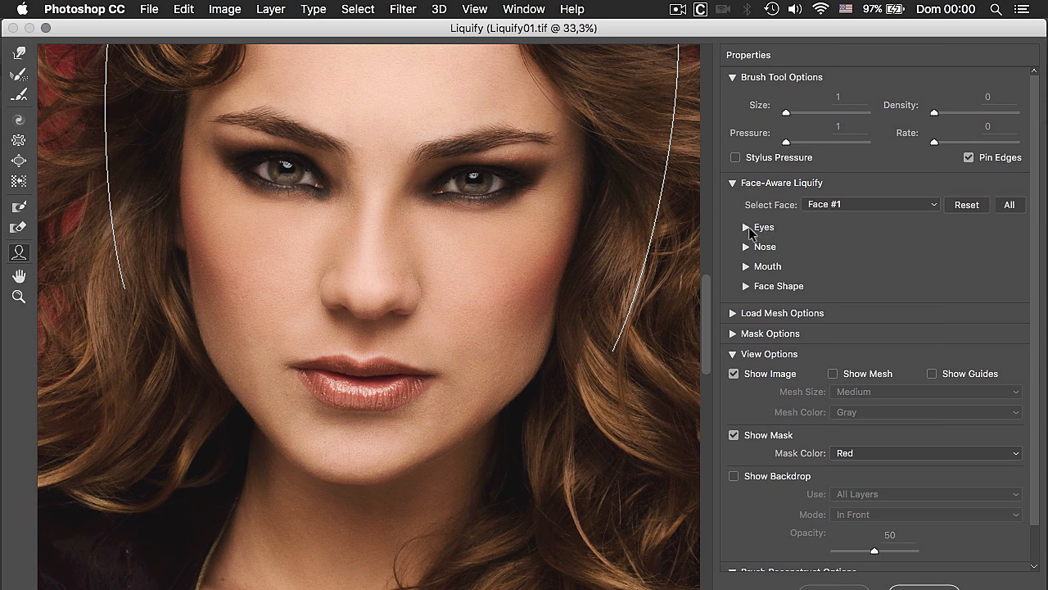
Set the nose height to 90 and the nose width to 1 in the Face-Aware Liquify settings.
click(747, 248)
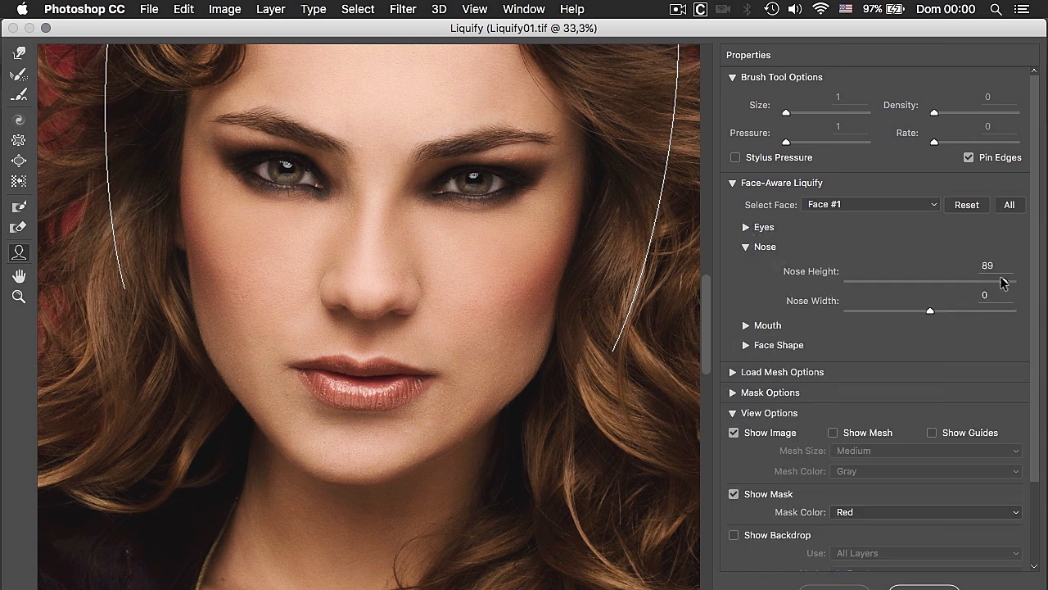
mouse_move(1005, 280)
mouse_down()
mouse_move(931, 281)
mouse_move(1016, 291)
mouse_up()
mouse_move(932, 311)
mouse_down()
mouse_move(984, 310)
mouse_move(888, 316)
mouse_move(928, 316)
mouse_up()
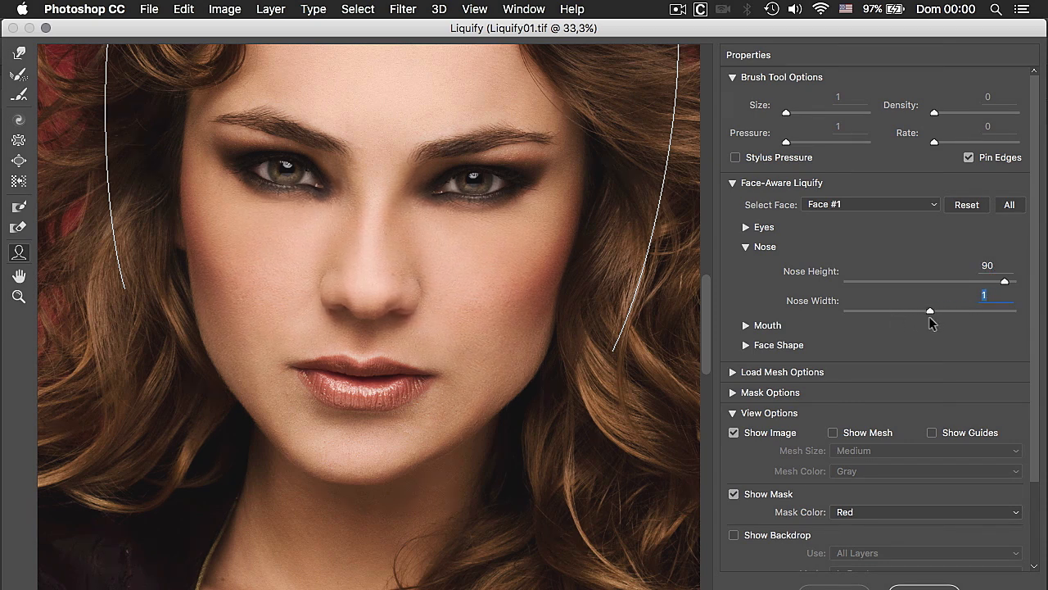
click(746, 246)
Set the mouth's smile to 42, upper lip to 14, lower lip to -2, mouth width to 23 and mouth height to 41.
click(746, 267)
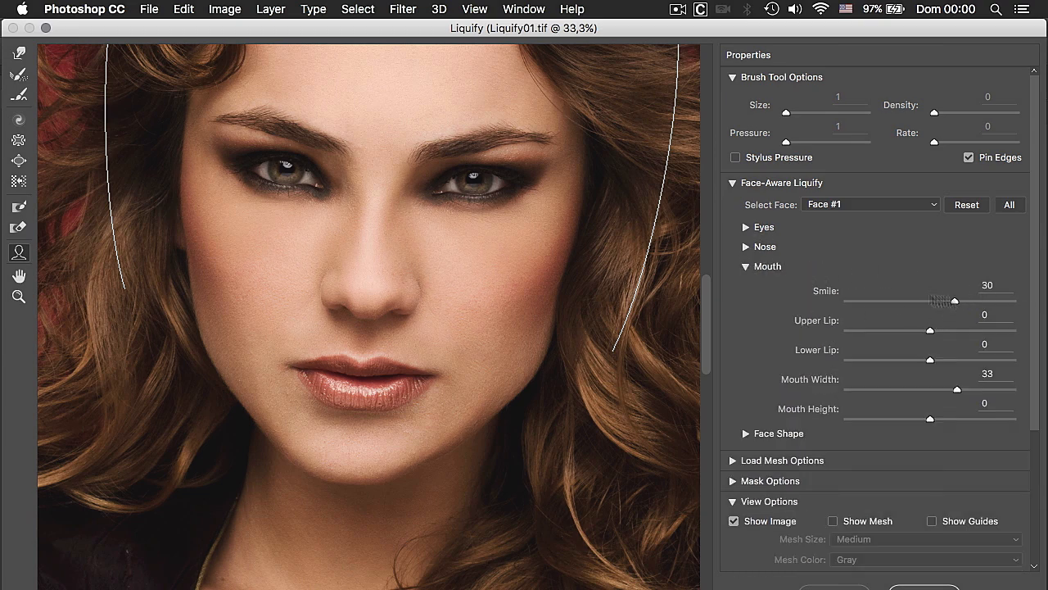
mouse_move(955, 302)
mouse_down()
mouse_move(999, 300)
mouse_move(886, 301)
mouse_move(973, 301)
mouse_move(950, 303)
mouse_up()
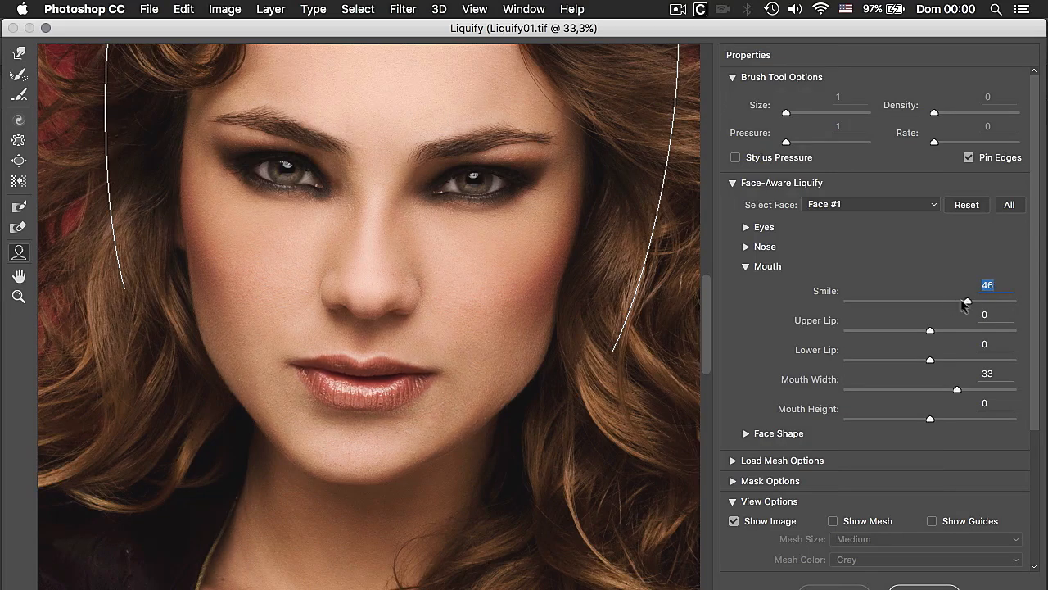
drag(931, 332, 928, 358)
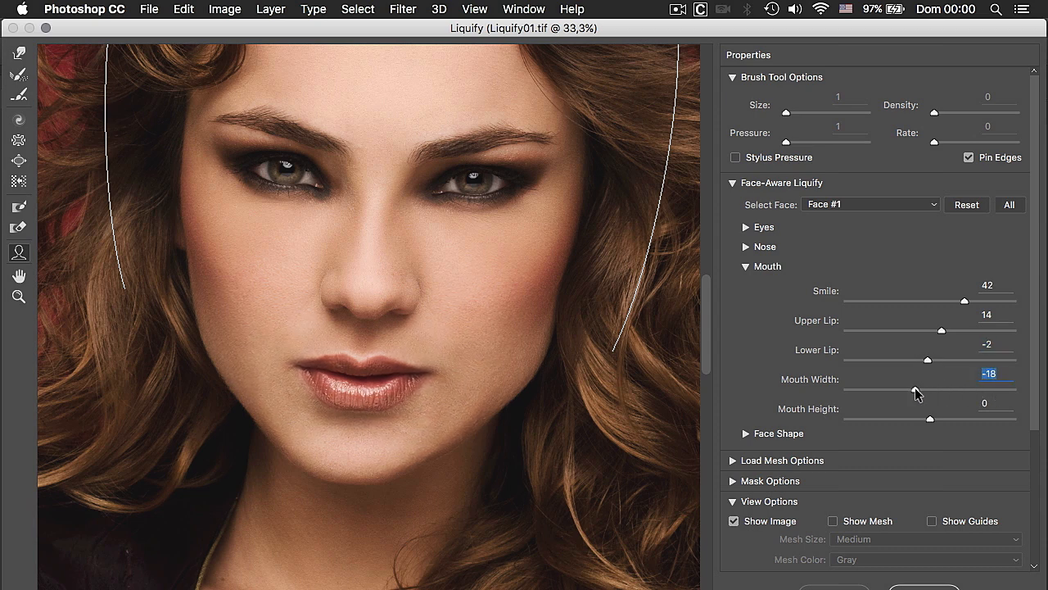
drag(931, 422, 969, 421)
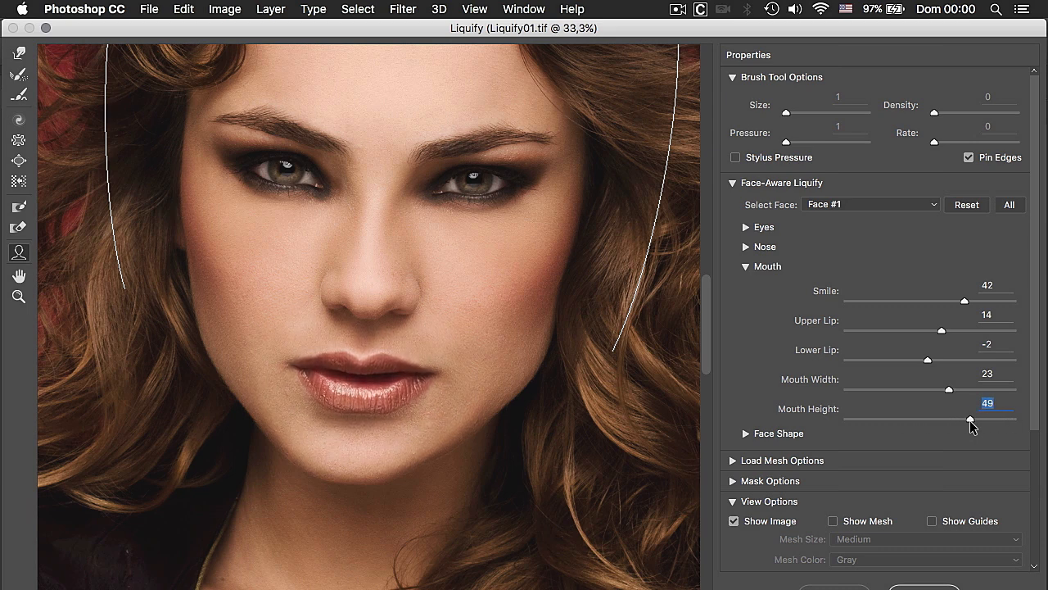
Set the forehead value of the face shape to -87.
click(746, 434)
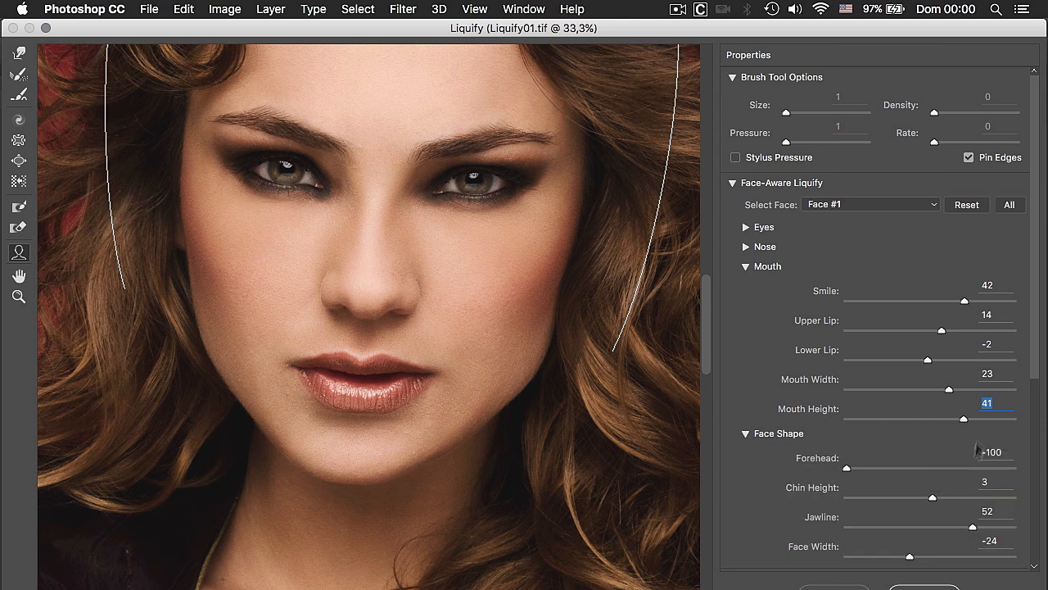
scroll(901, 368, down, 5)
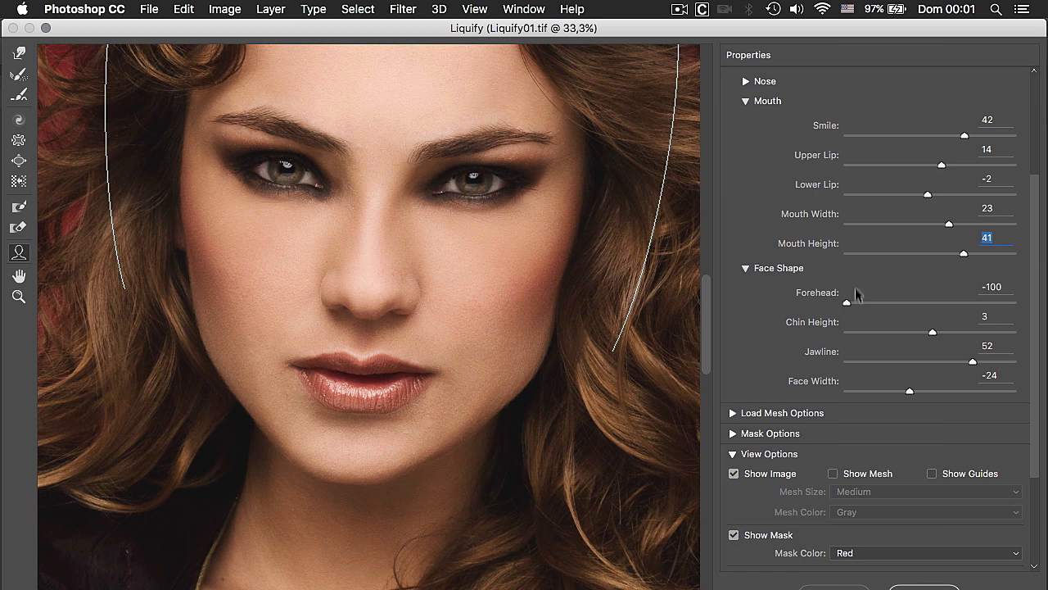
key(space)
drag(467, 243, 452, 360)
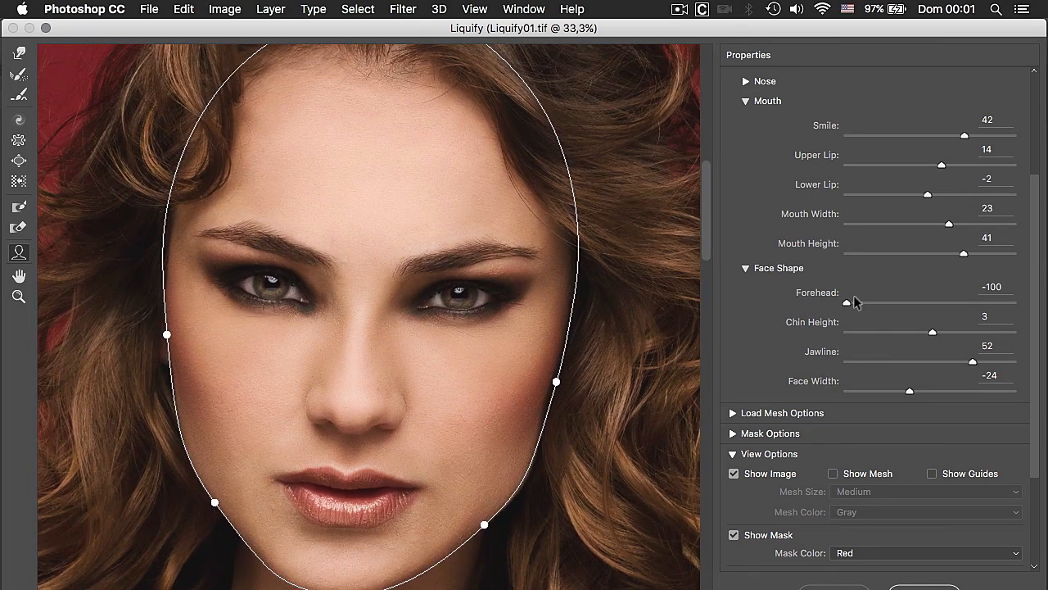
mouse_move(846, 305)
mouse_down()
mouse_move(955, 304)
mouse_move(857, 304)
mouse_up()
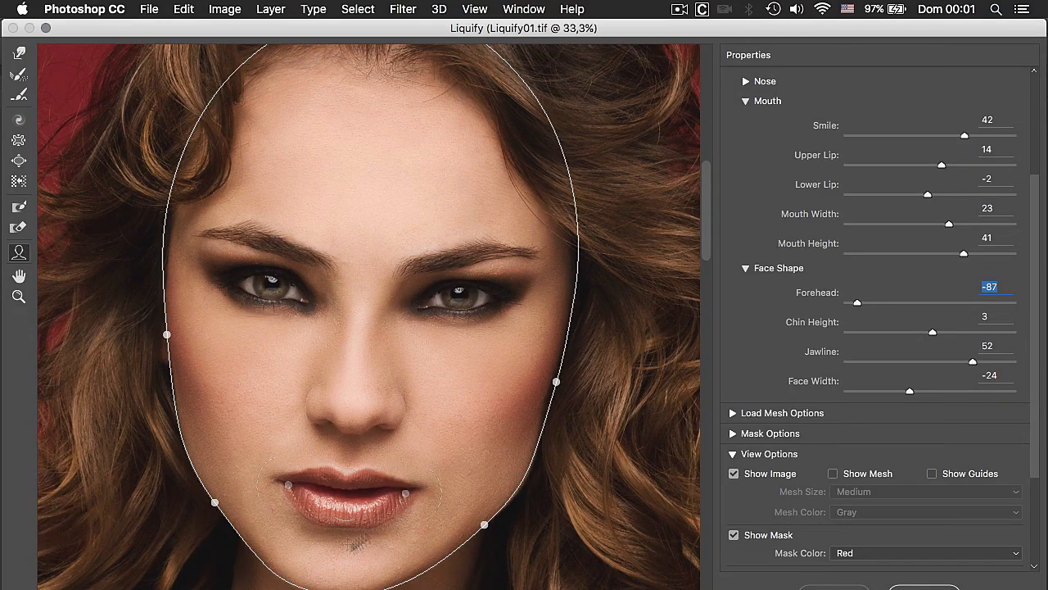
Set the face shape's chin height to -15, jawline to 70 and face width to -21.
drag(895, 336, 923, 327)
mouse_move(971, 362)
mouse_down()
mouse_move(936, 361)
mouse_move(987, 366)
mouse_up()
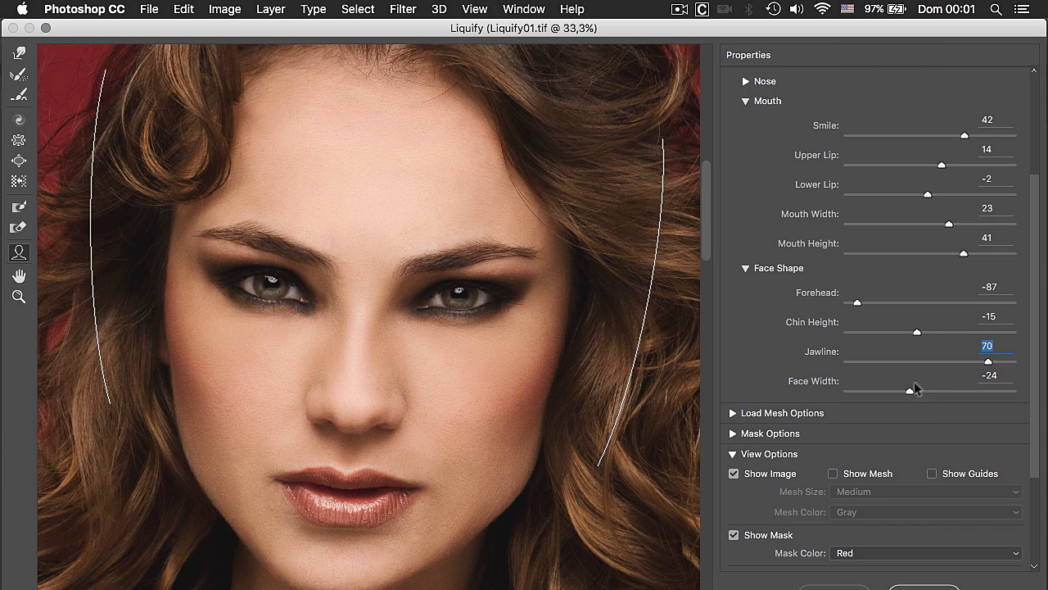
mouse_move(911, 388)
mouse_down()
mouse_move(954, 389)
mouse_move(913, 389)
mouse_up()
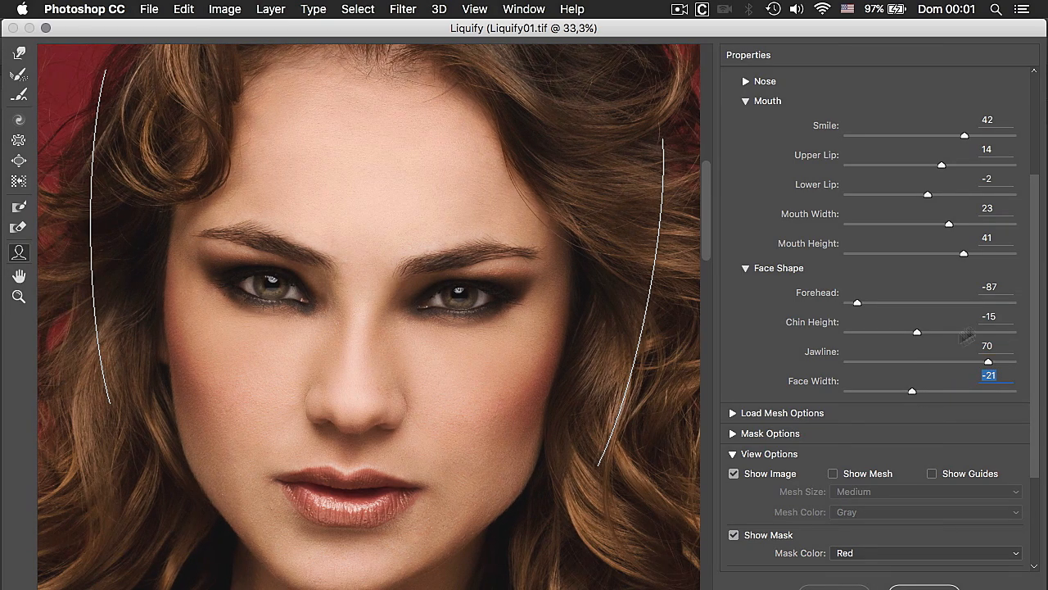
Collapse the Face-Aware Liquify settings and switch to the Forward Warp tool with a brush size of 900.
scroll(1036, 243, up, 5)
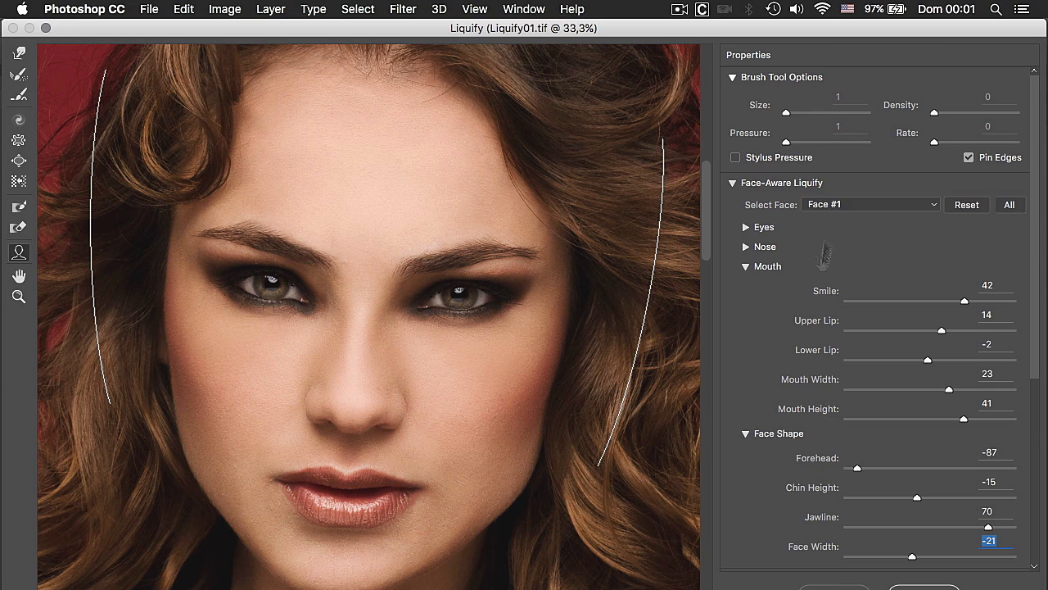
click(733, 183)
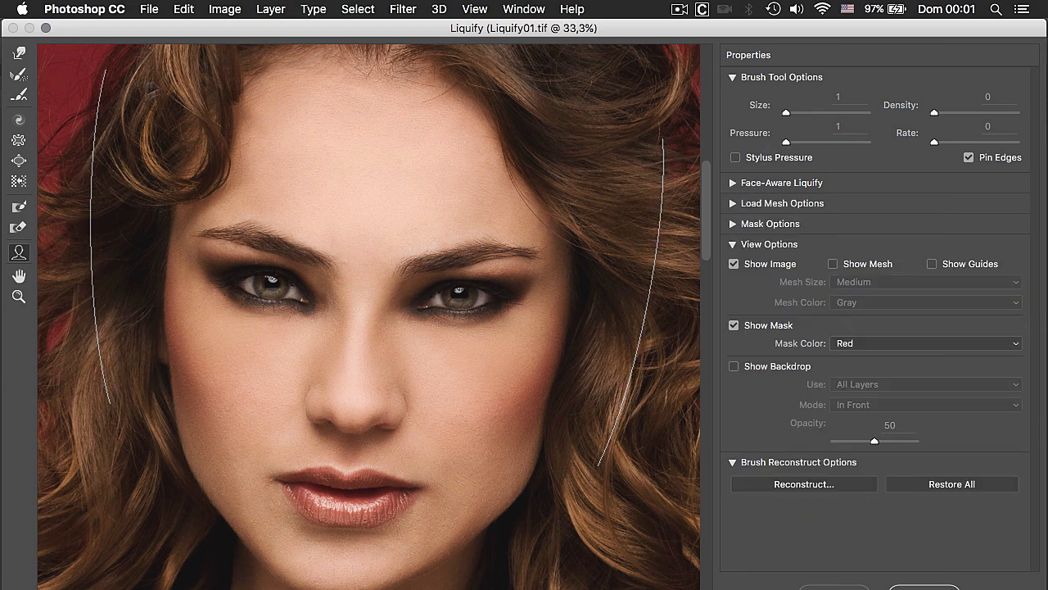
click(20, 54)
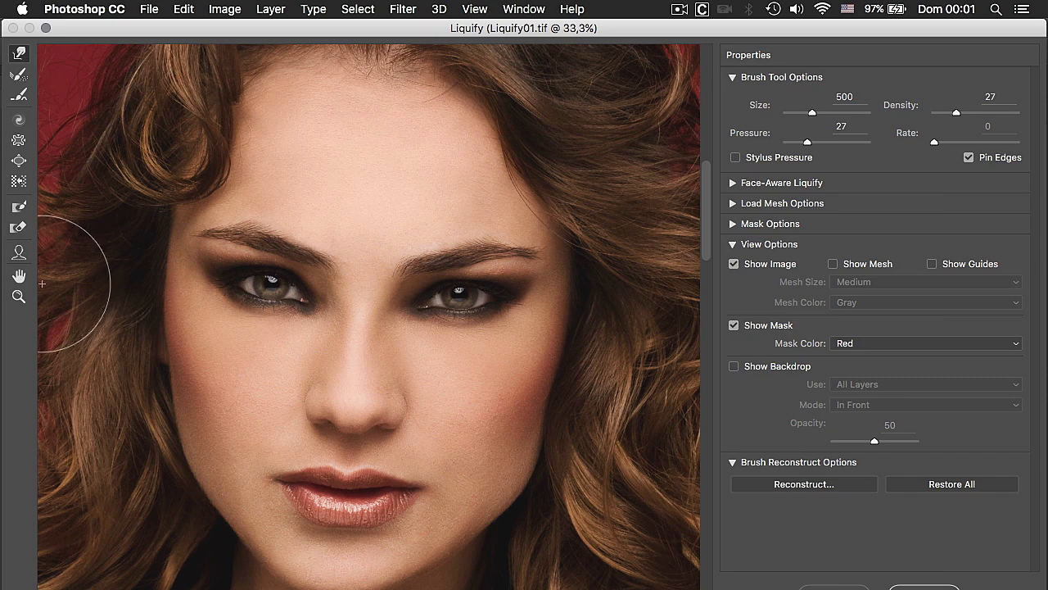
key(super+minus)
key(super+minus)
key(super+minus)
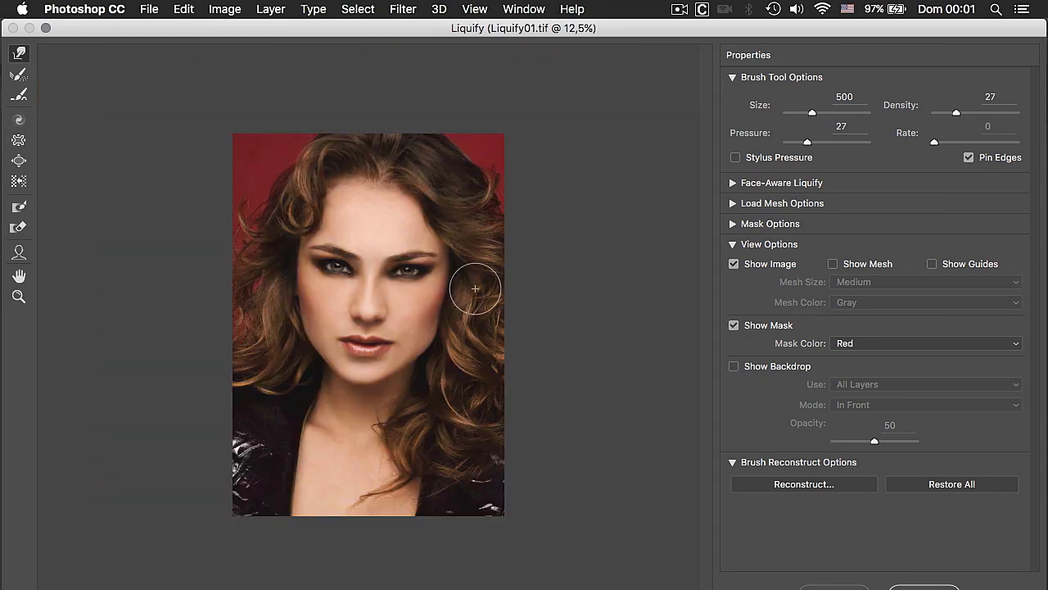
key(bracketright)
key(bracketright)
key(bracketright)
key(bracketright)
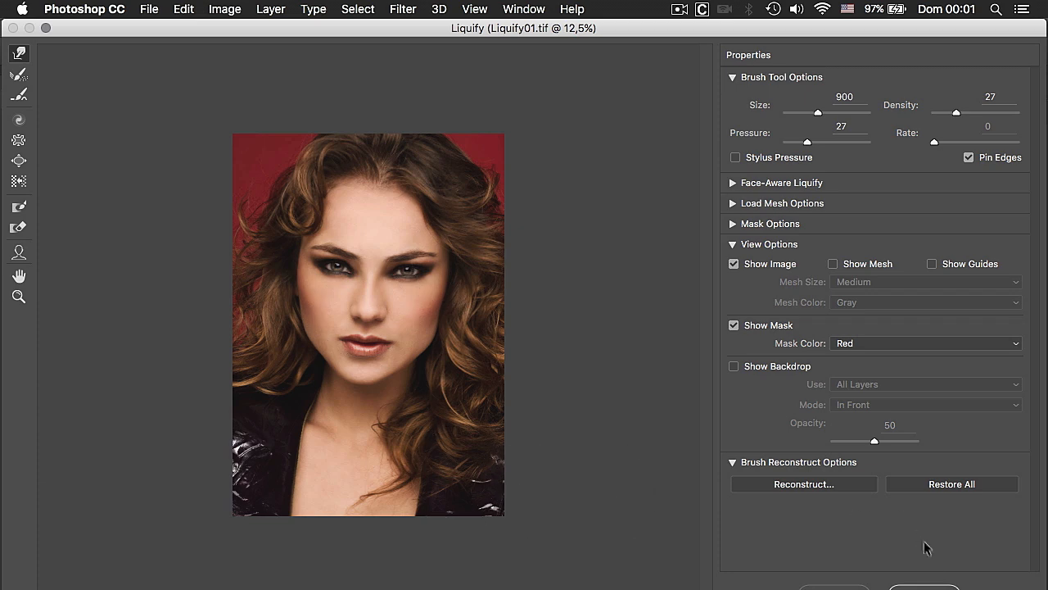
Apply the Liquify filter to the portrait and compare it before and after by repeatedly undoing and redoing the filter.
click(924, 585)
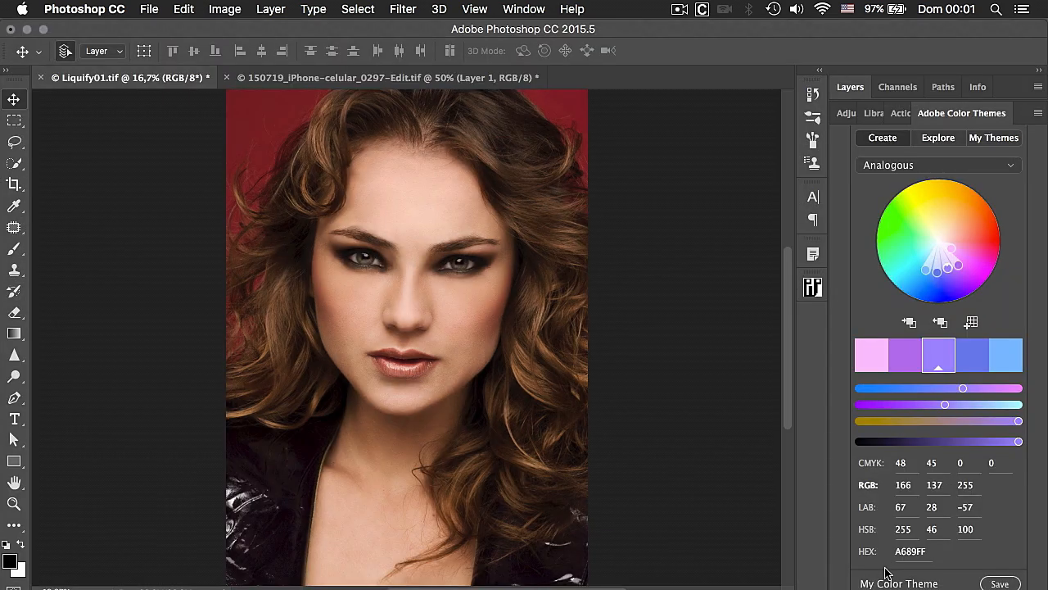
key(super+z)
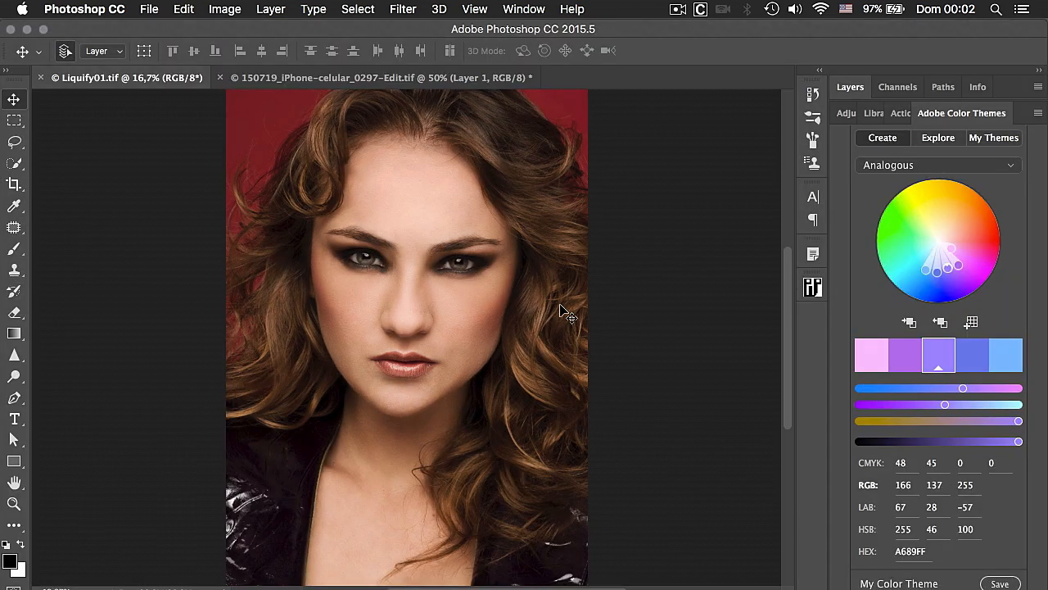
key(super+z)
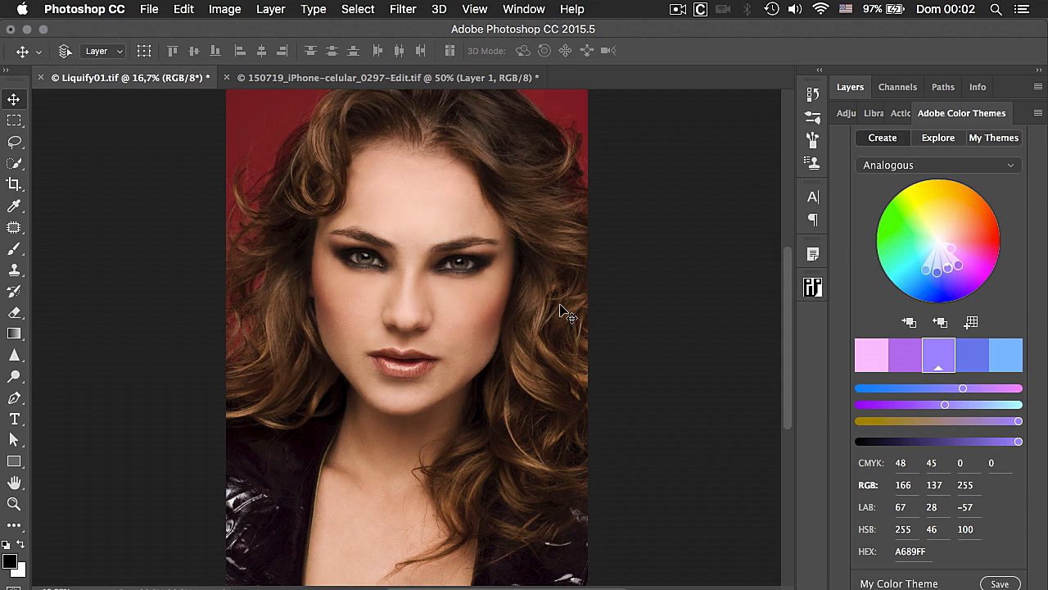
key(super+z)
key(super+z)
key(super+z)
key(super+z)
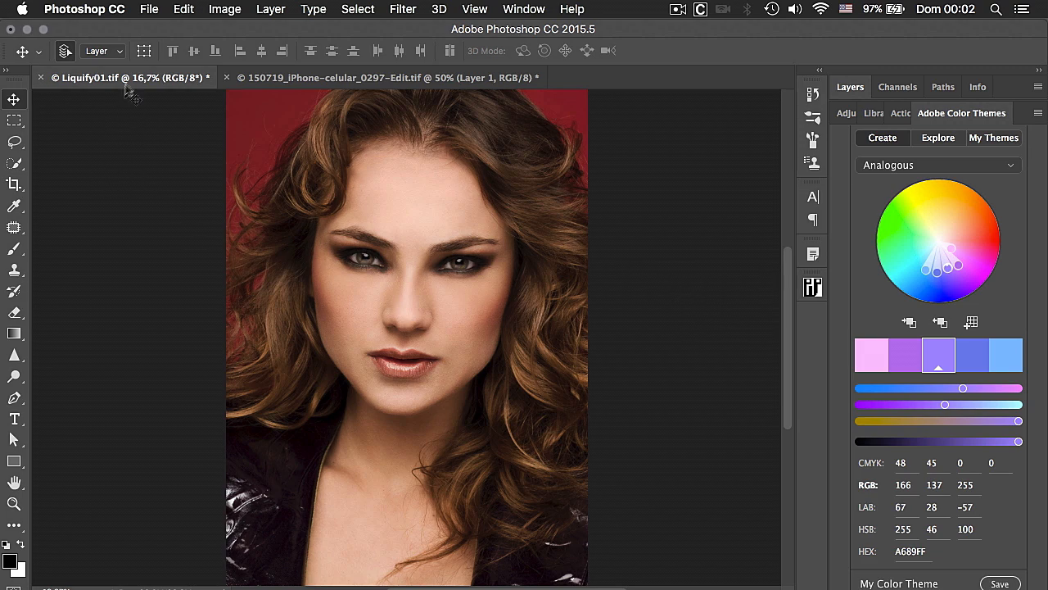
Open the group photo 150719_iPhone-celular_0297-Edit.tif in the Liquify filter, activate the Face tool and expand the Face-Aware Liquify settings.
click(316, 78)
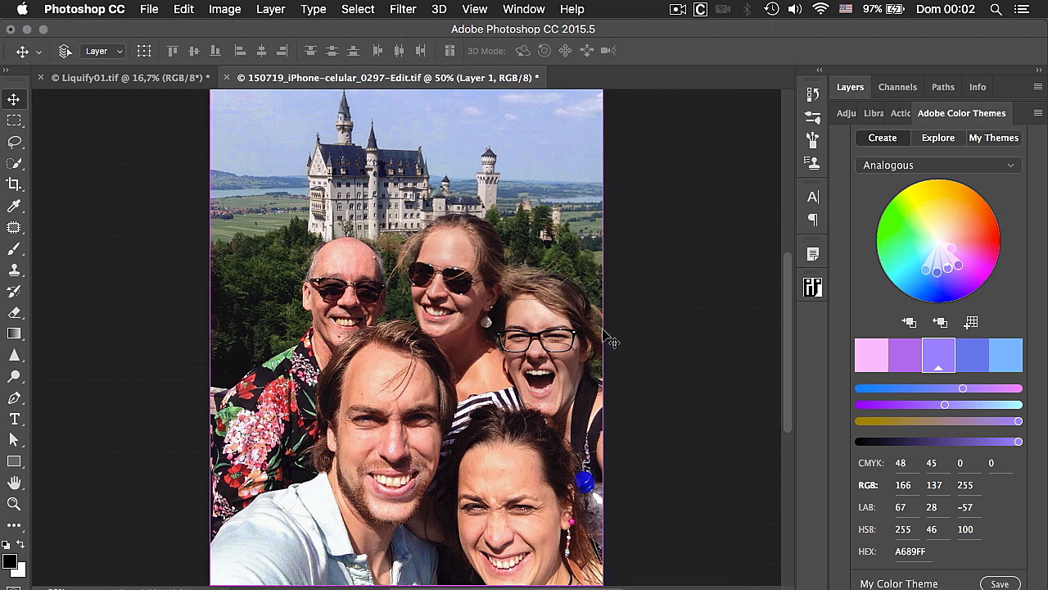
key(super+shift+x)
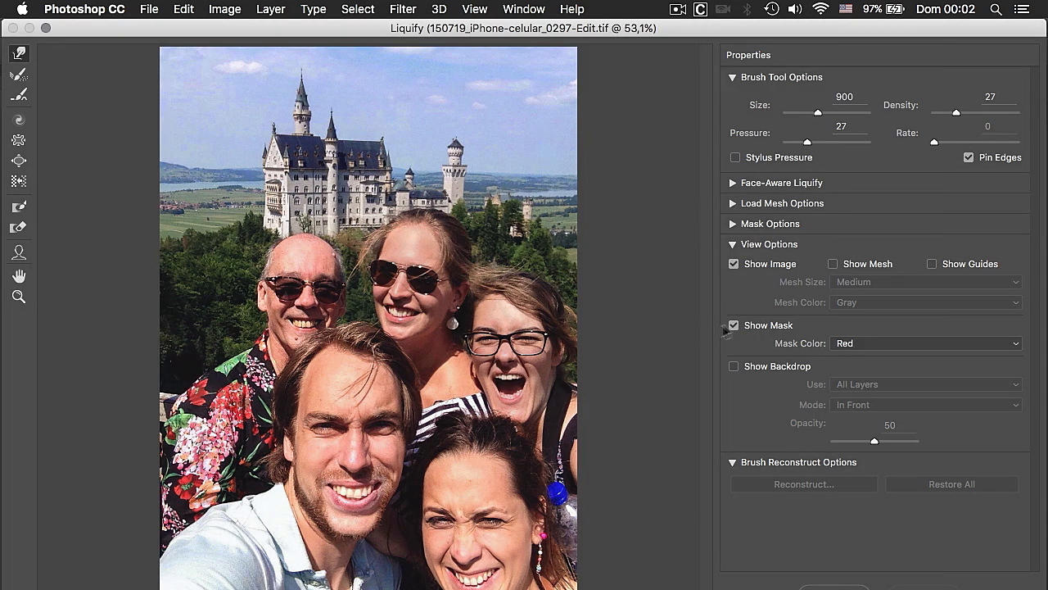
click(18, 254)
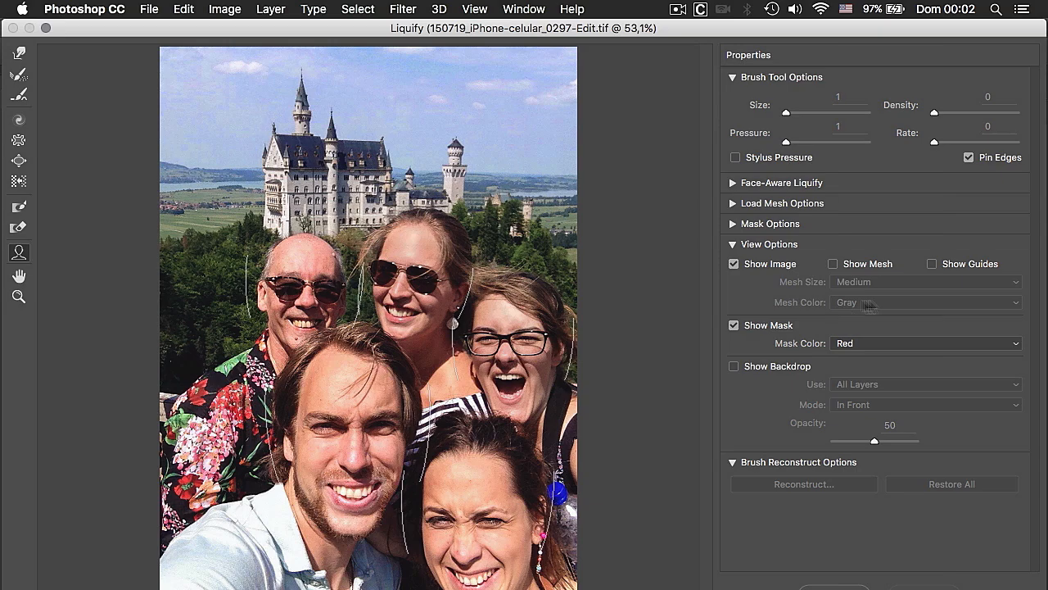
click(733, 183)
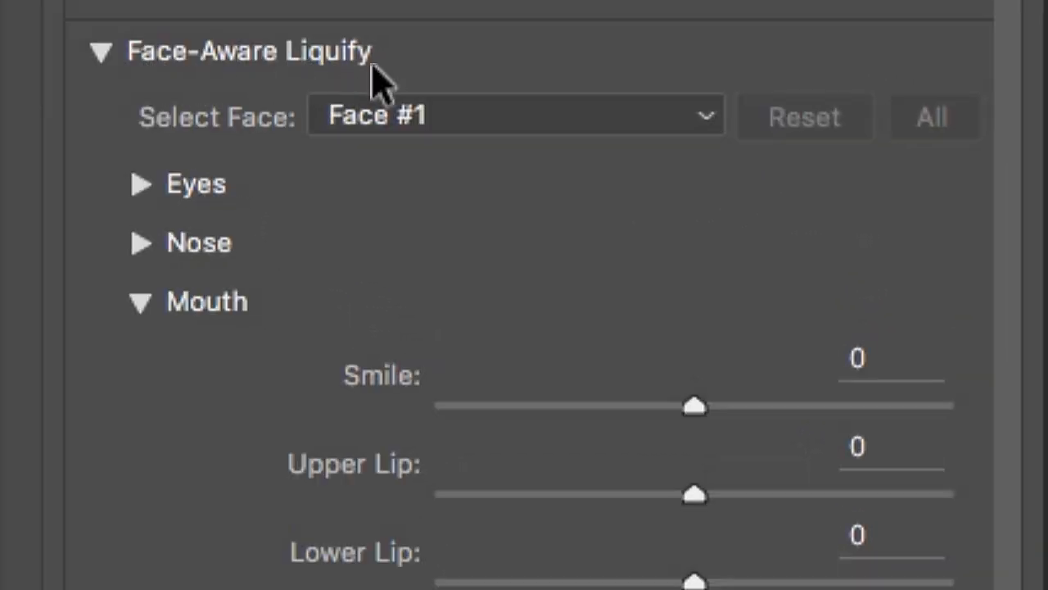
For Face #3, the woman with sunglasses, set the smile to 13 and forehead to -29, and adjust the jawline and face width.
click(638, 128)
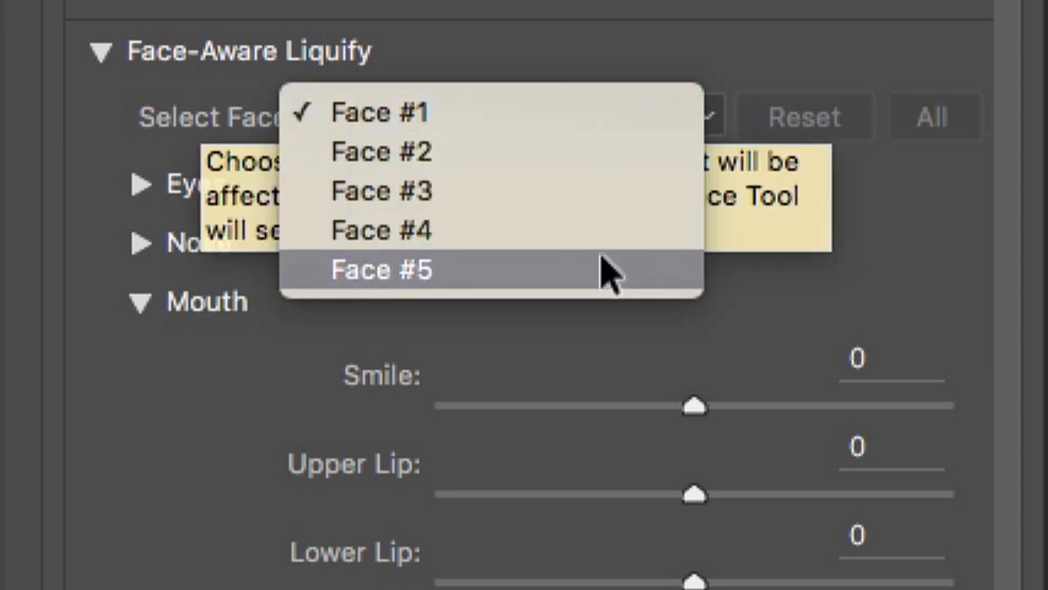
click(610, 274)
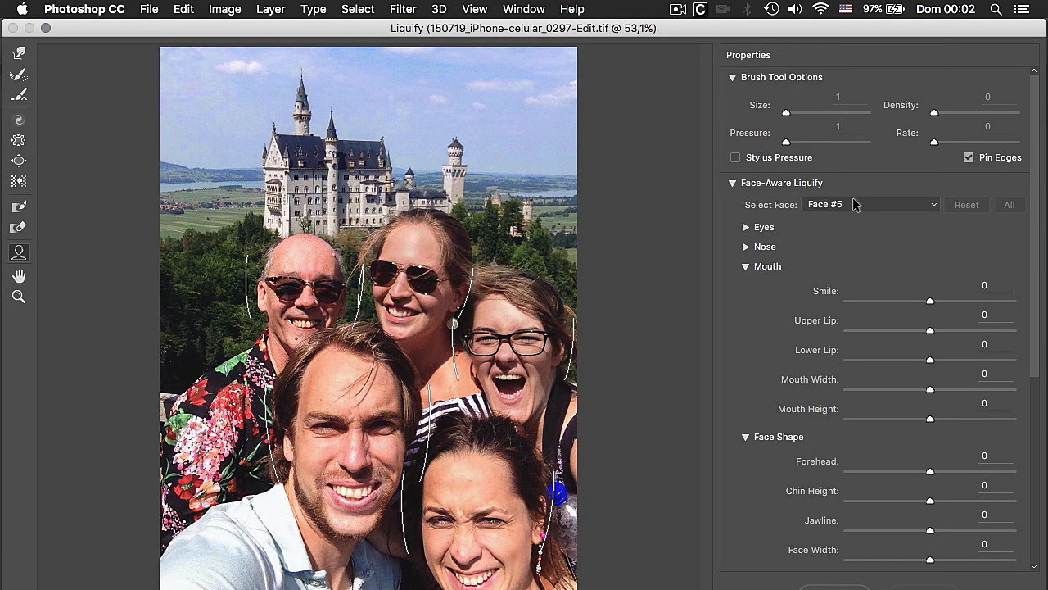
click(853, 204)
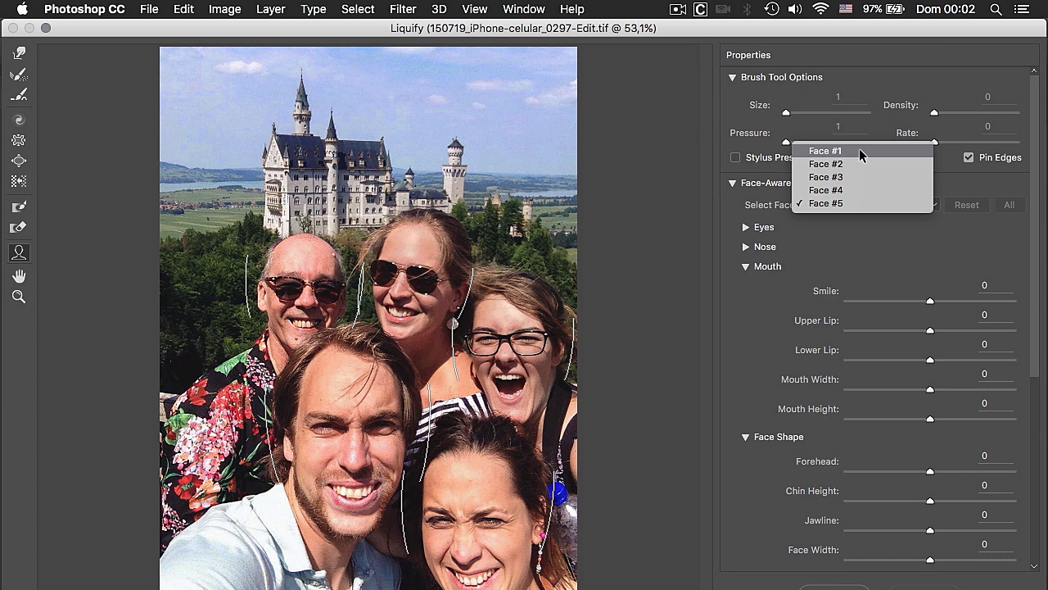
click(858, 175)
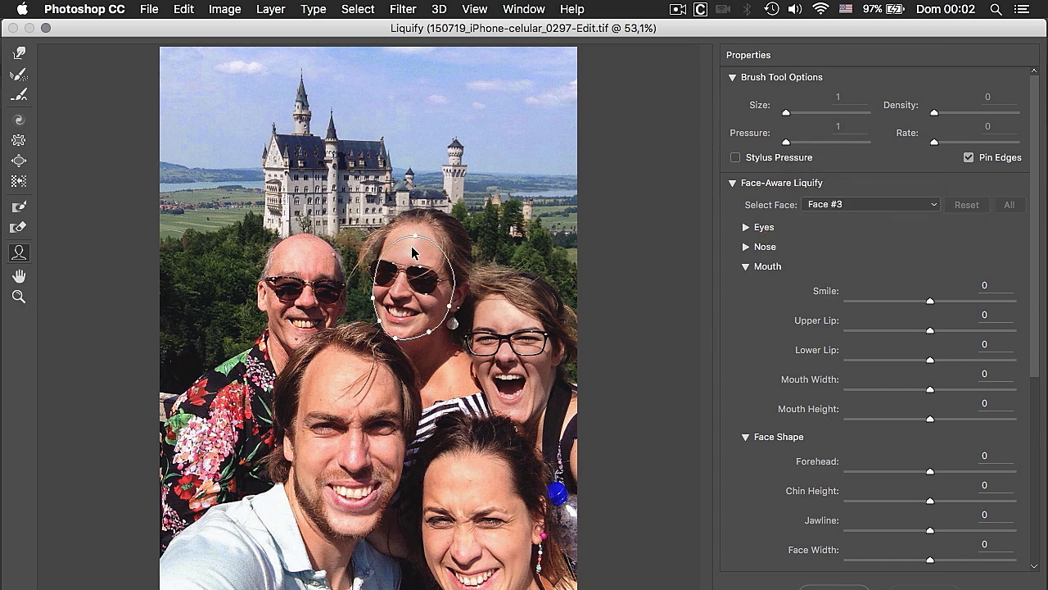
mouse_move(930, 301)
mouse_down()
mouse_move(873, 302)
mouse_move(983, 304)
mouse_move(877, 304)
mouse_move(944, 305)
mouse_up()
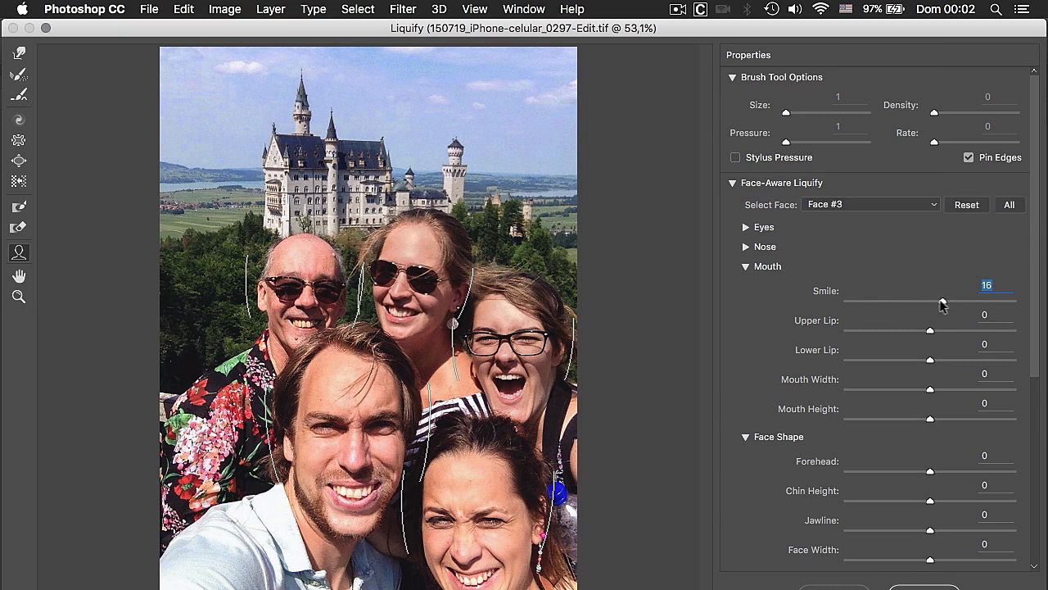
drag(931, 473, 906, 474)
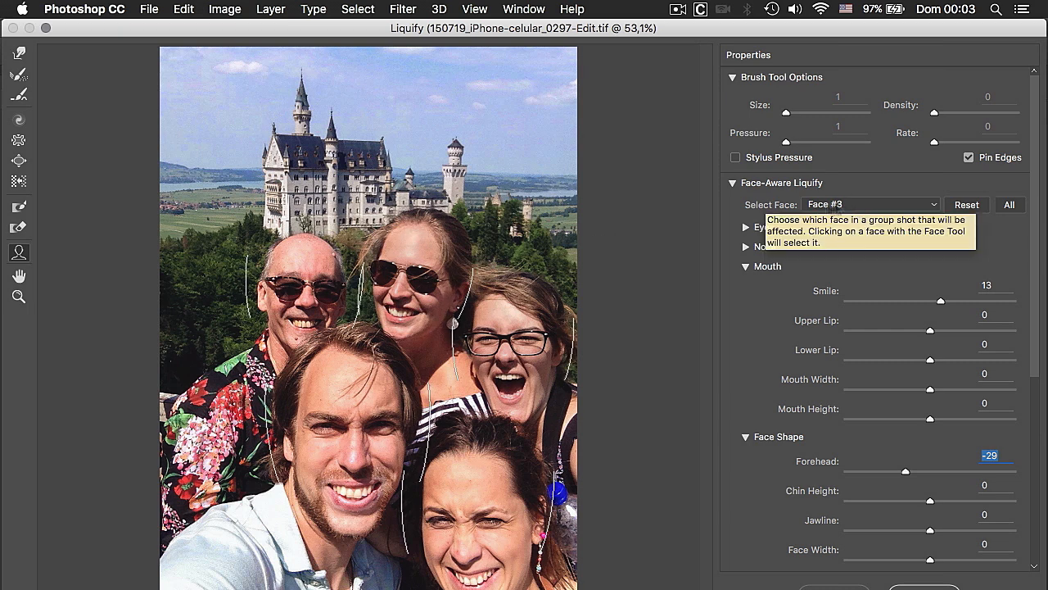
mouse_move(415, 254)
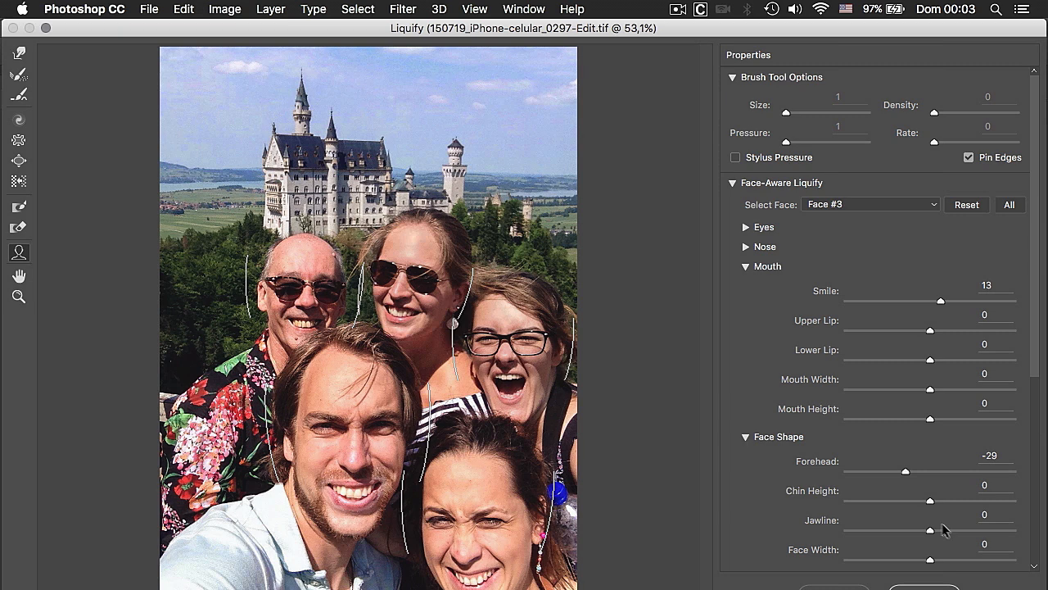
drag(932, 534, 932, 562)
Select the face of the bald man with sunglasses and set his nose width to -45 and smile to 27.
click(309, 262)
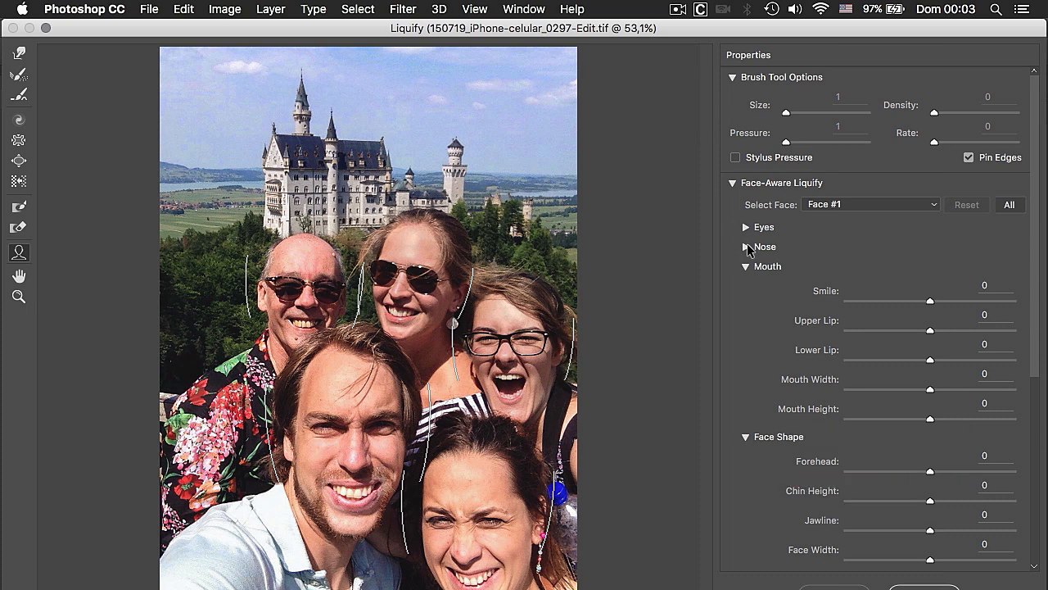
click(746, 247)
drag(930, 313, 907, 314)
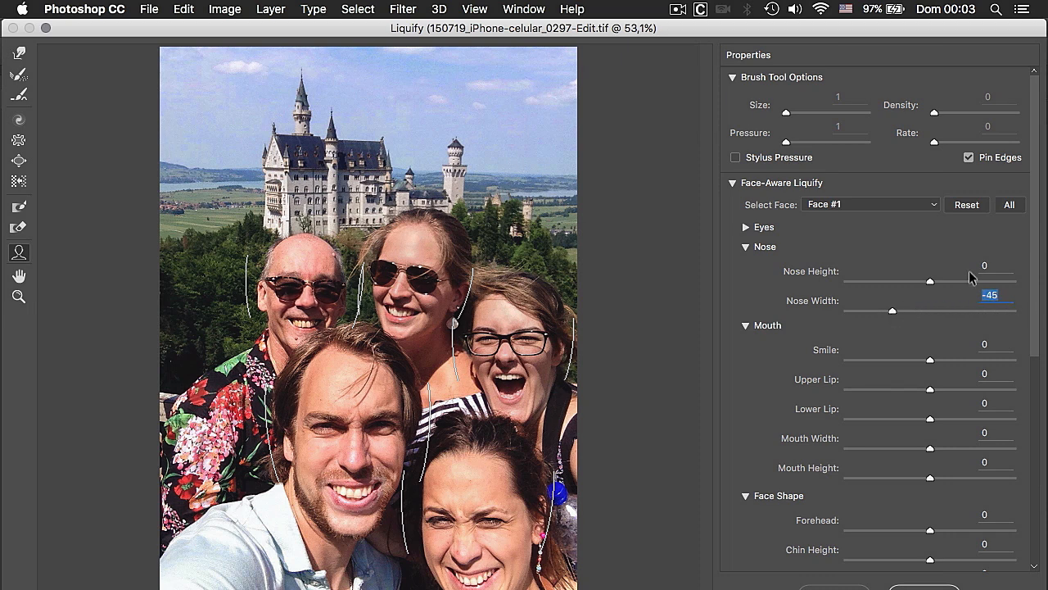
drag(1036, 273, 1034, 291)
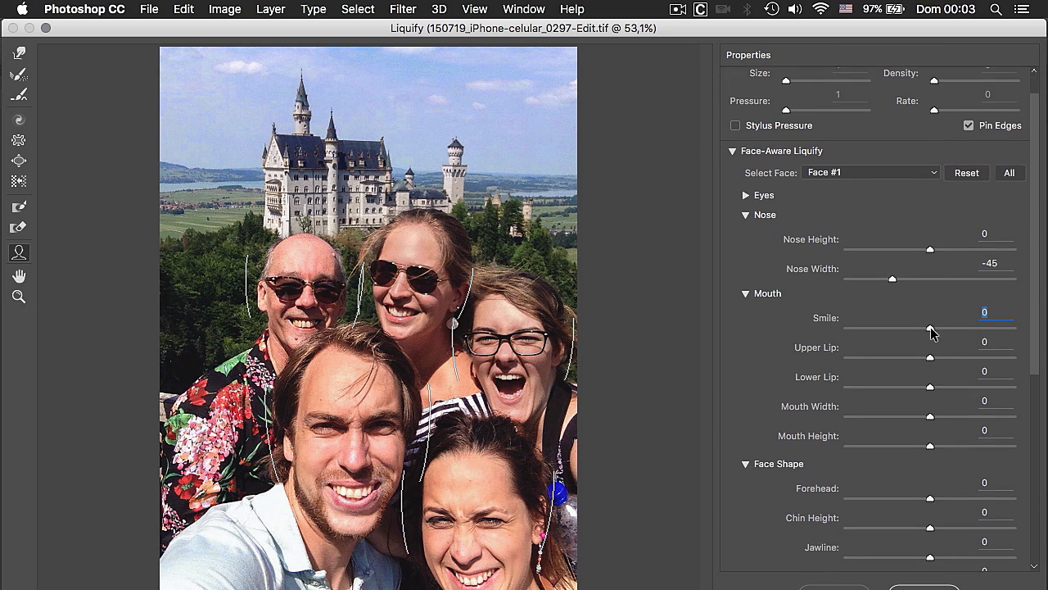
mouse_move(963, 329)
mouse_down()
mouse_move(880, 326)
mouse_move(951, 329)
mouse_up()
Select the face of the long-haired man in front and set his smile to 63, nose height to -33 and nose width to -26.
mouse_move(505, 305)
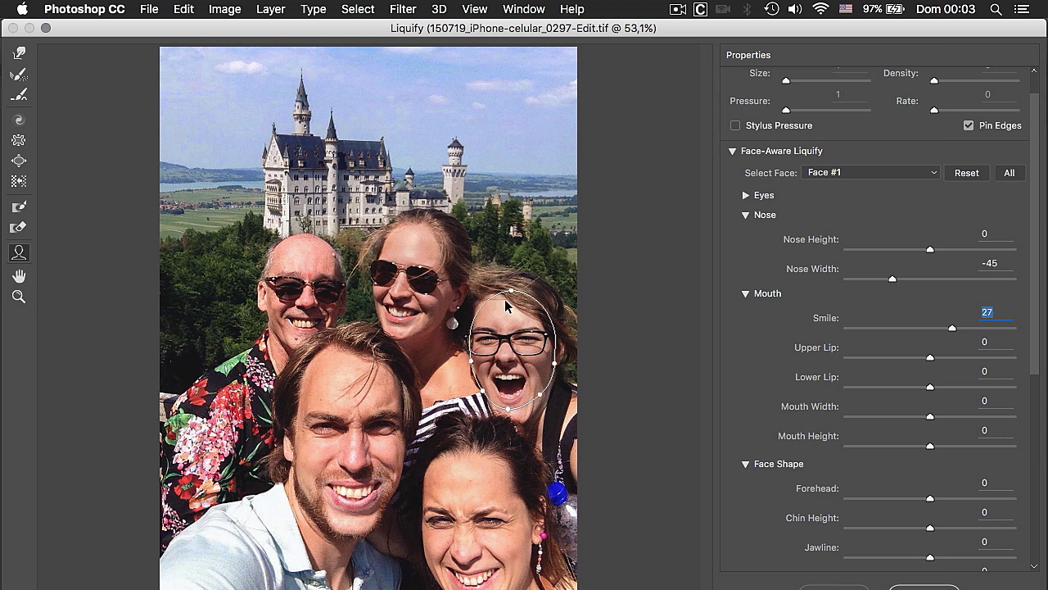
click(350, 388)
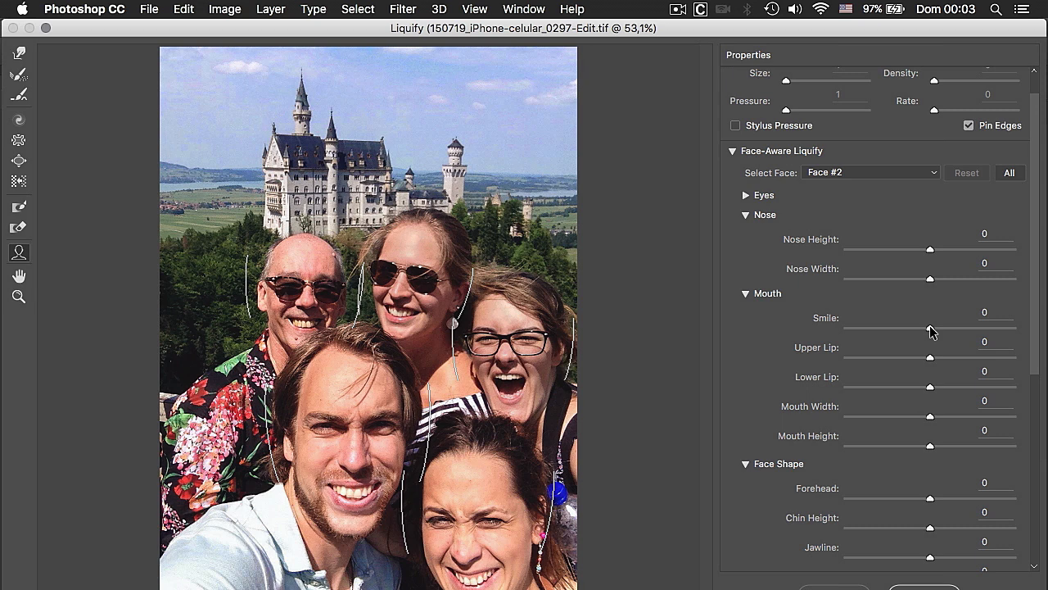
drag(954, 332, 982, 325)
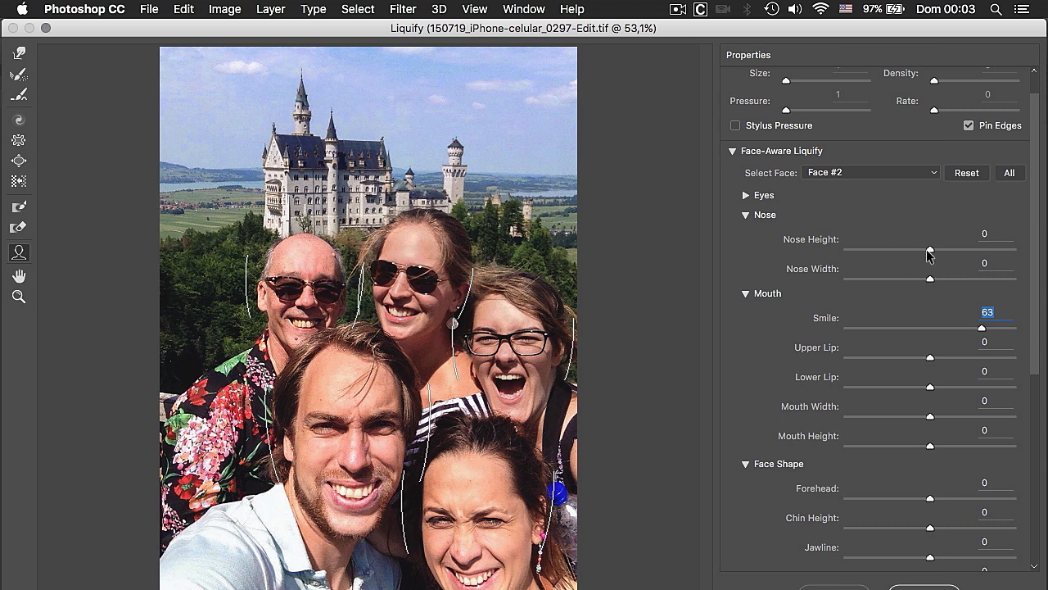
drag(925, 249, 908, 279)
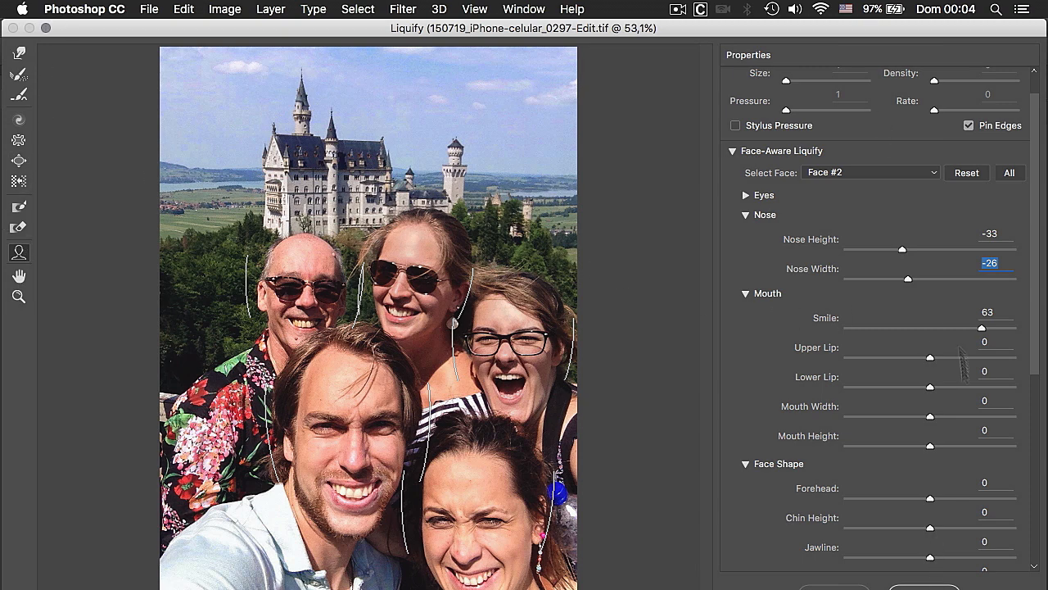
Apply the Liquify filter to the group photo and compare it before and after by undoing and redoing the filter.
drag(1037, 354, 1037, 427)
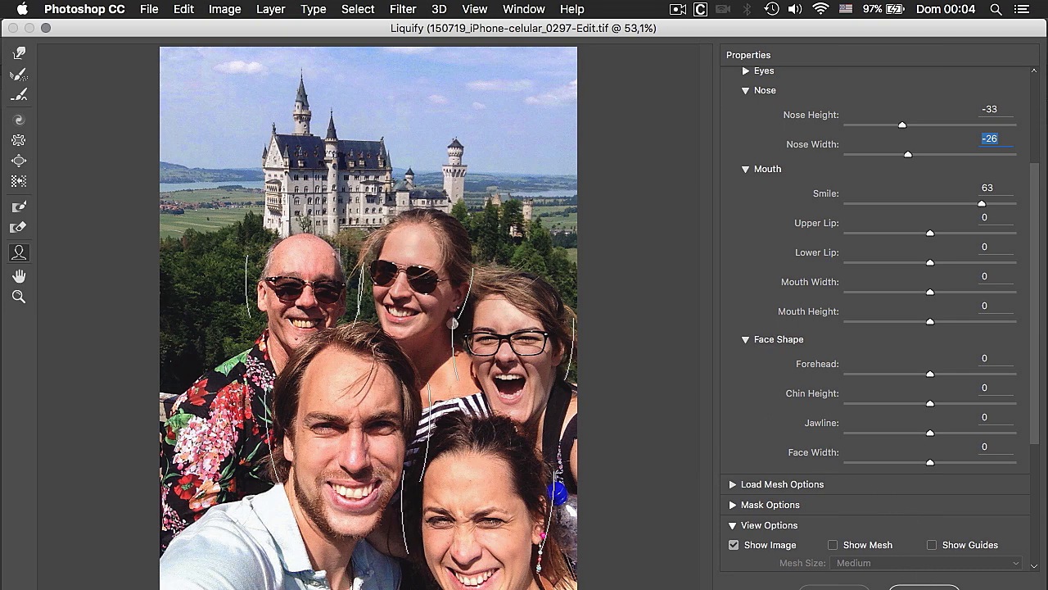
click(923, 586)
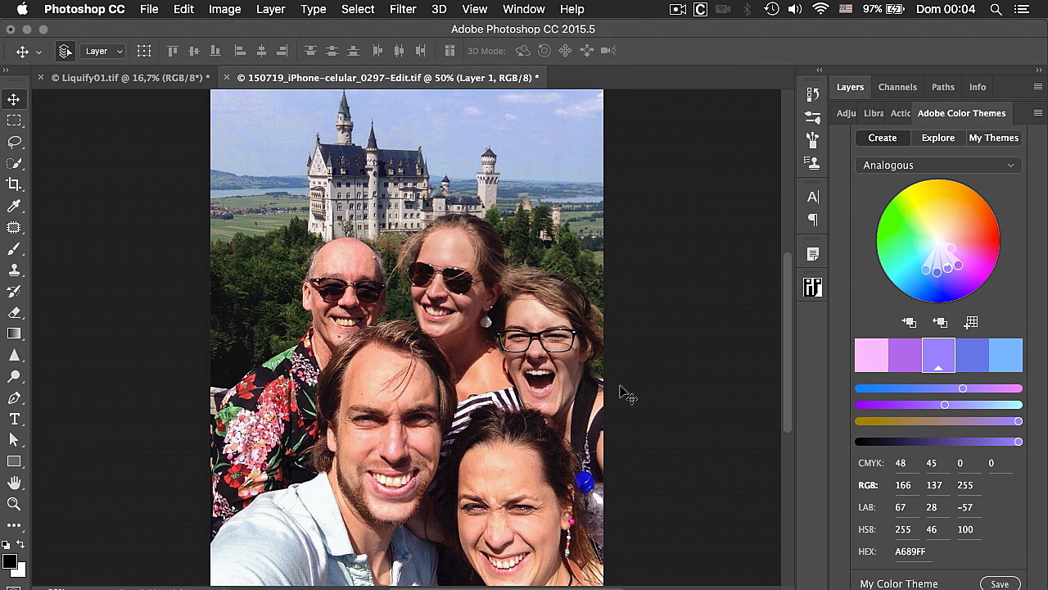
key(super+z)
key(super+z)
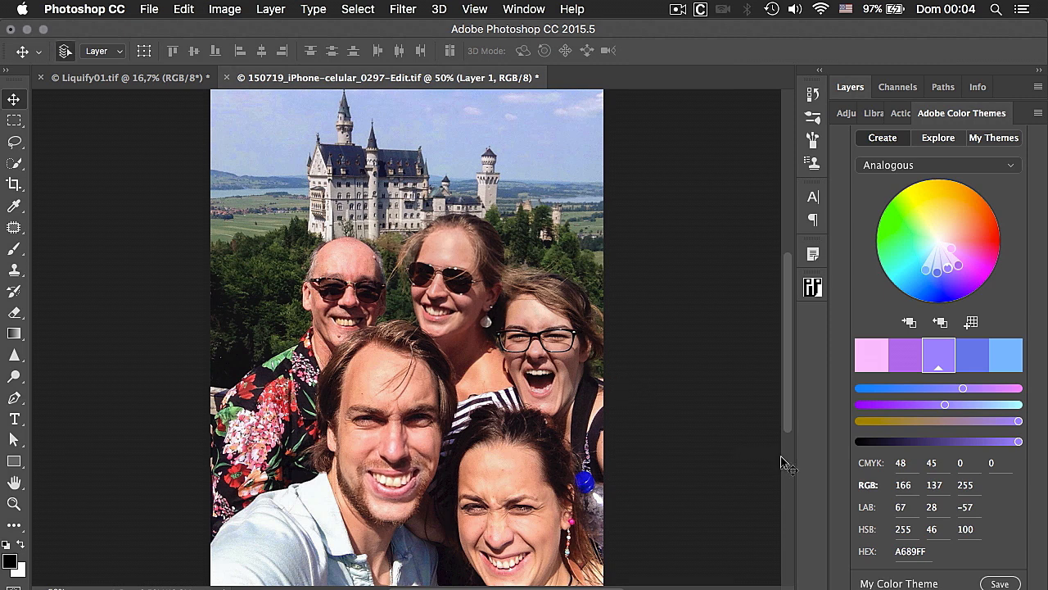